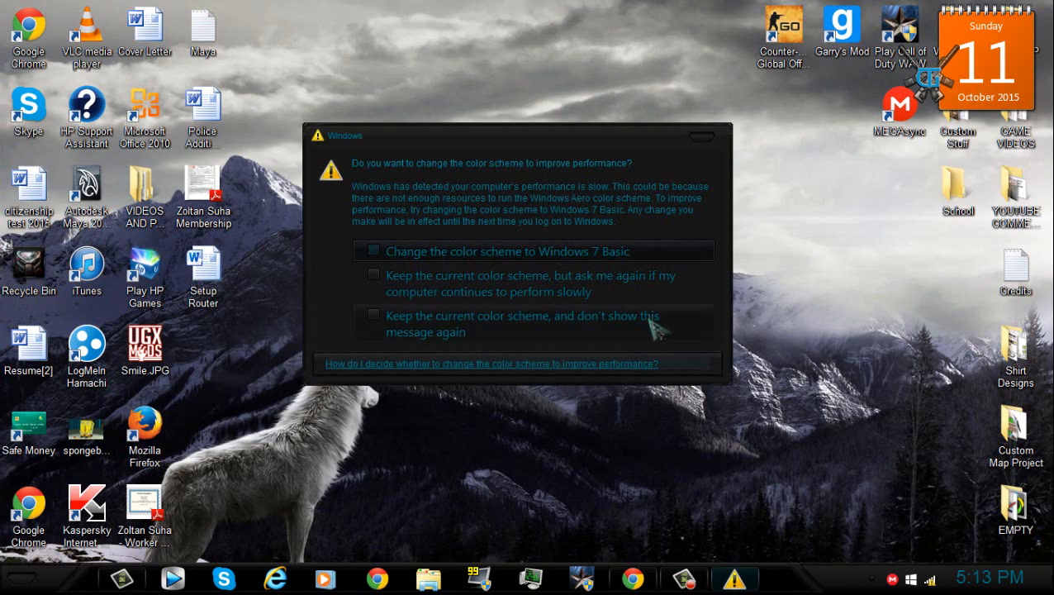
# Keep the current color scheme without showing the message again, and launch UGX Map Manager 1.4.3 from the desktop.
pyautogui.click(650, 326)
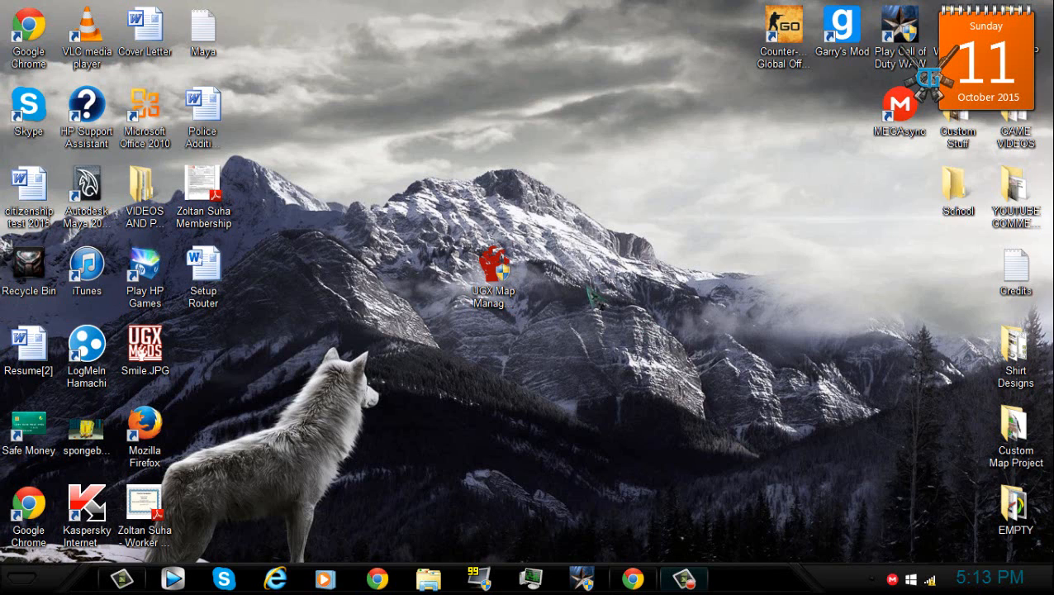
pyautogui.click(602, 325)
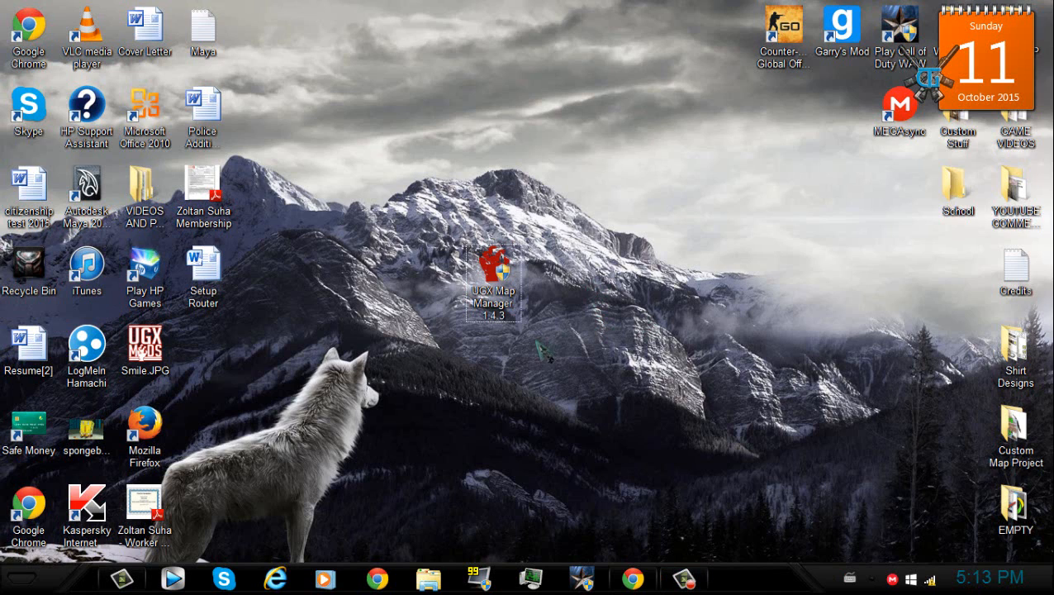
pyautogui.click(494, 307)
pyautogui.doubleClick(494, 306)
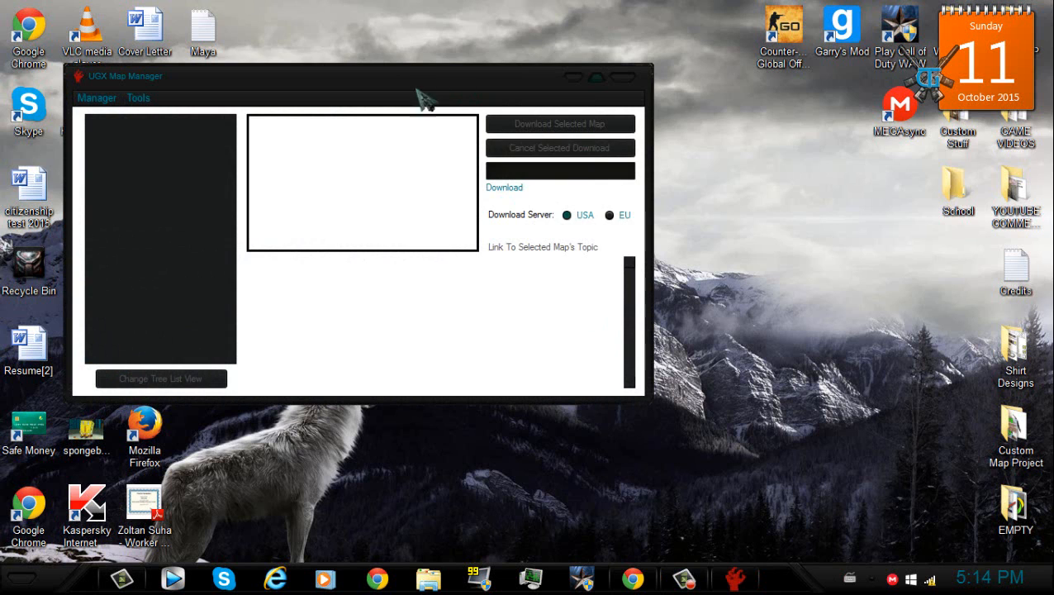
pyautogui.moveTo(416, 88); pyautogui.dragTo(626, 186)
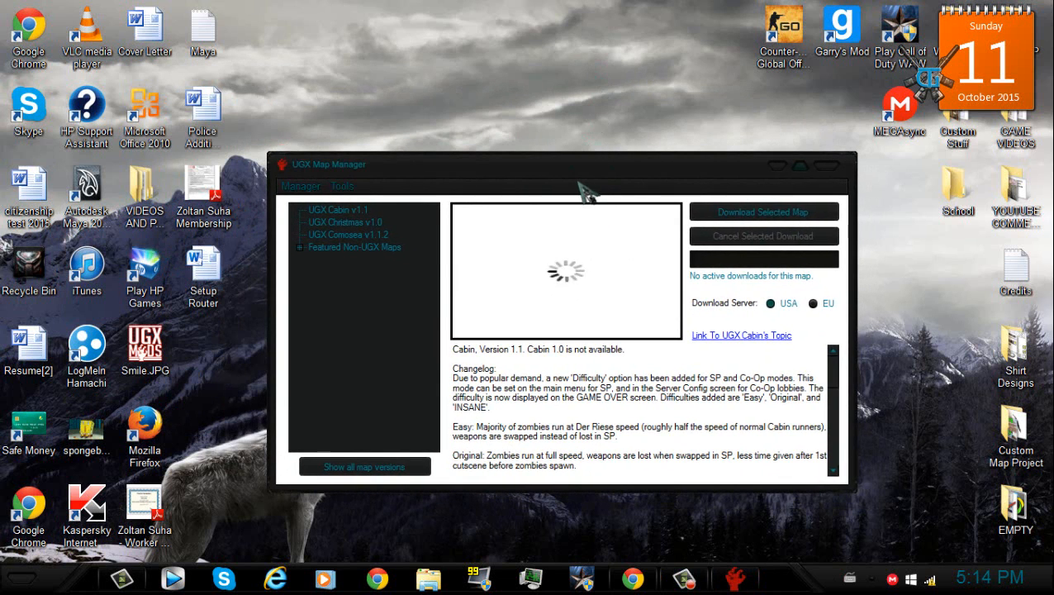
# Expand Featured Non-UGX Maps and browse the maps available for download.
pyautogui.click(299, 247)
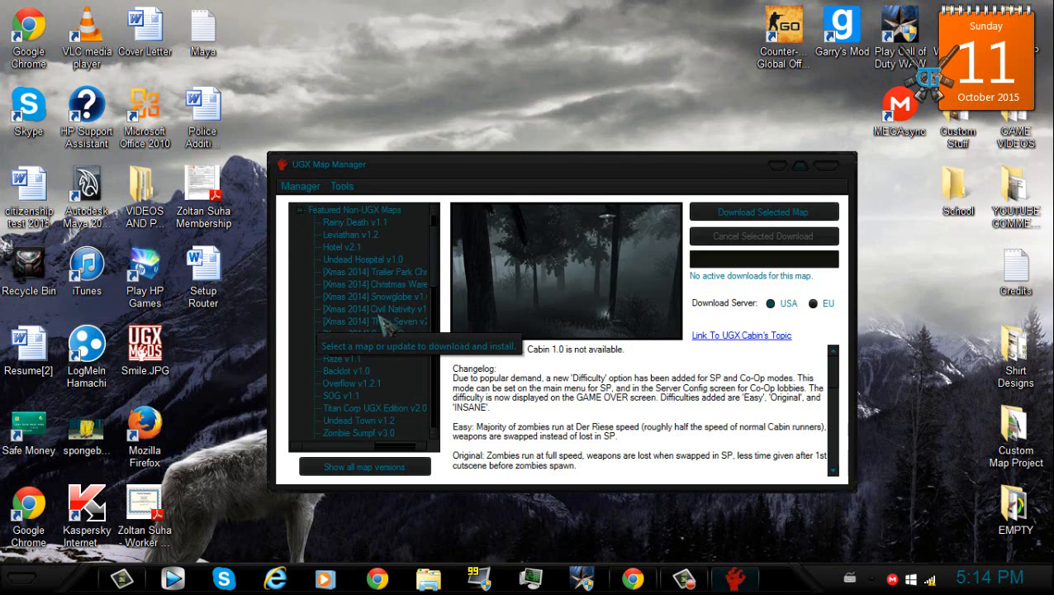
pyautogui.scroll(-6, 377, 310)
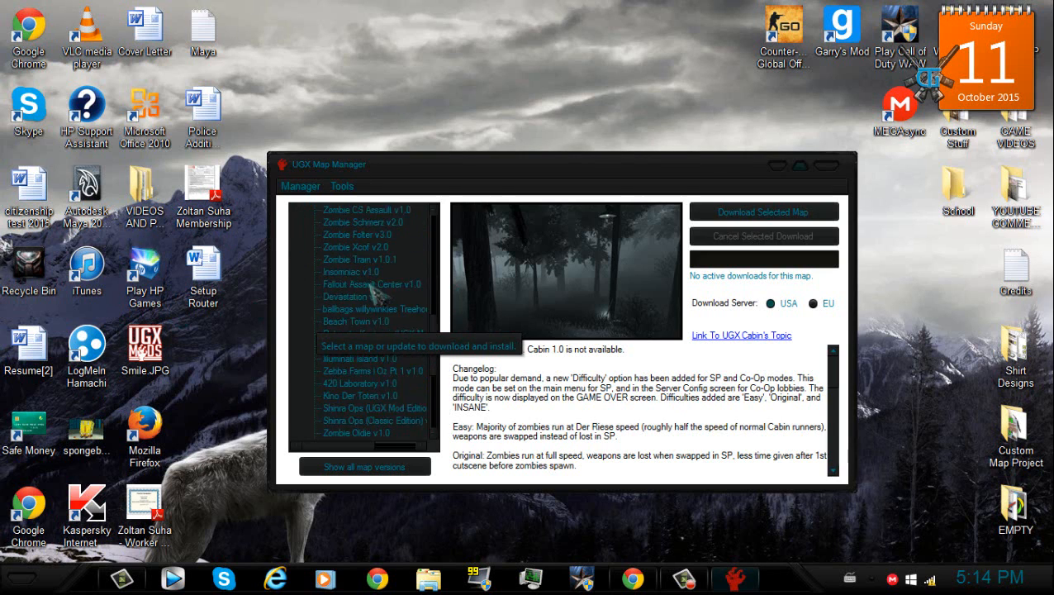
pyautogui.scroll(2, 396, 433)
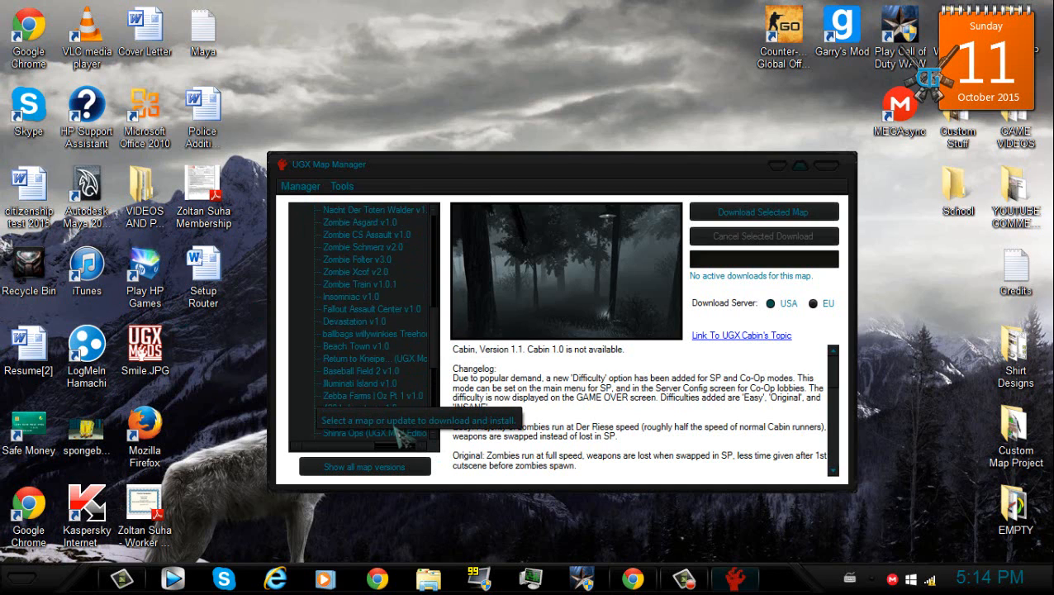
pyautogui.scroll(-6, 396, 433)
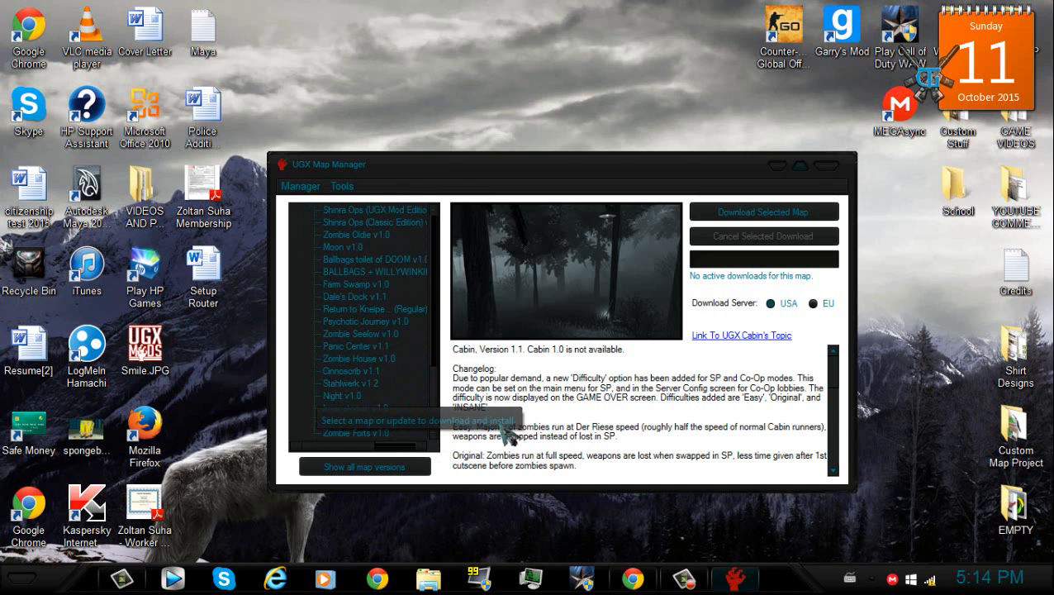
pyautogui.scroll(10, 396, 355)
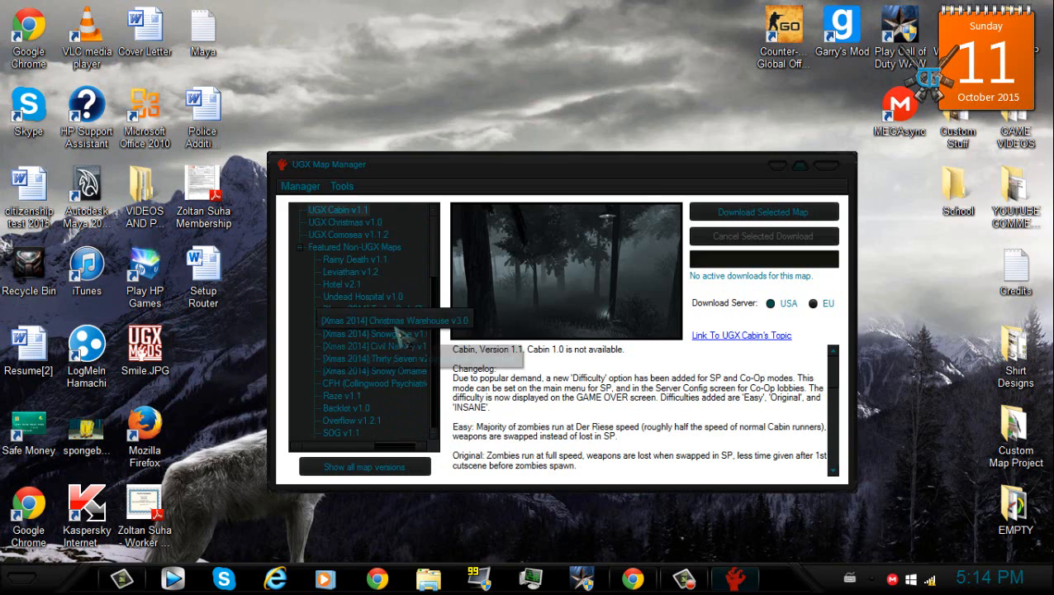
# Preview the descriptions of Leviathan v1.2 and Rainy Death v1.1.
pyautogui.click(357, 284)
pyautogui.click(357, 272)
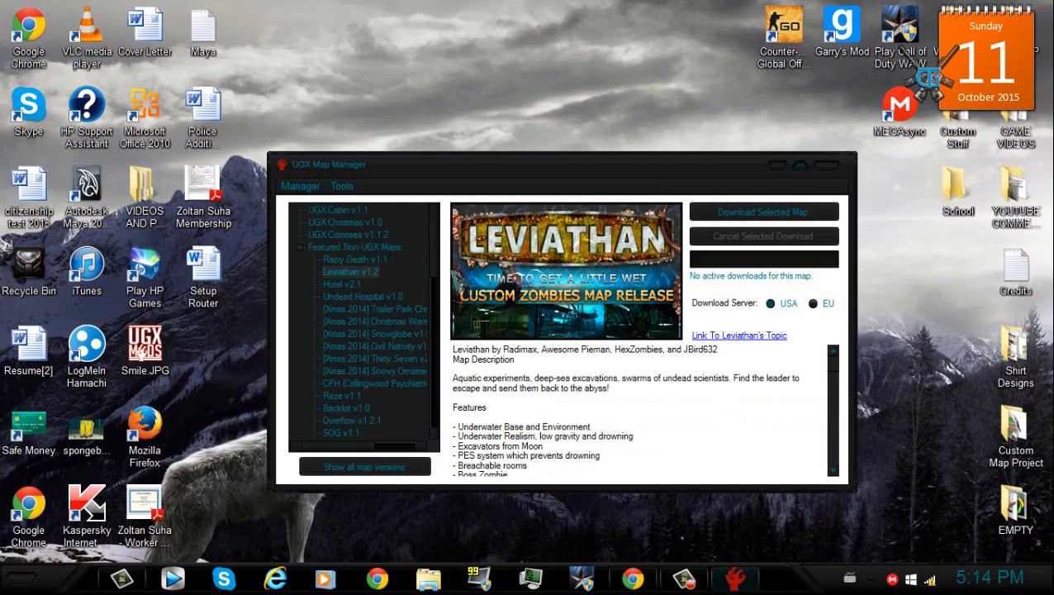
pyautogui.click(384, 260)
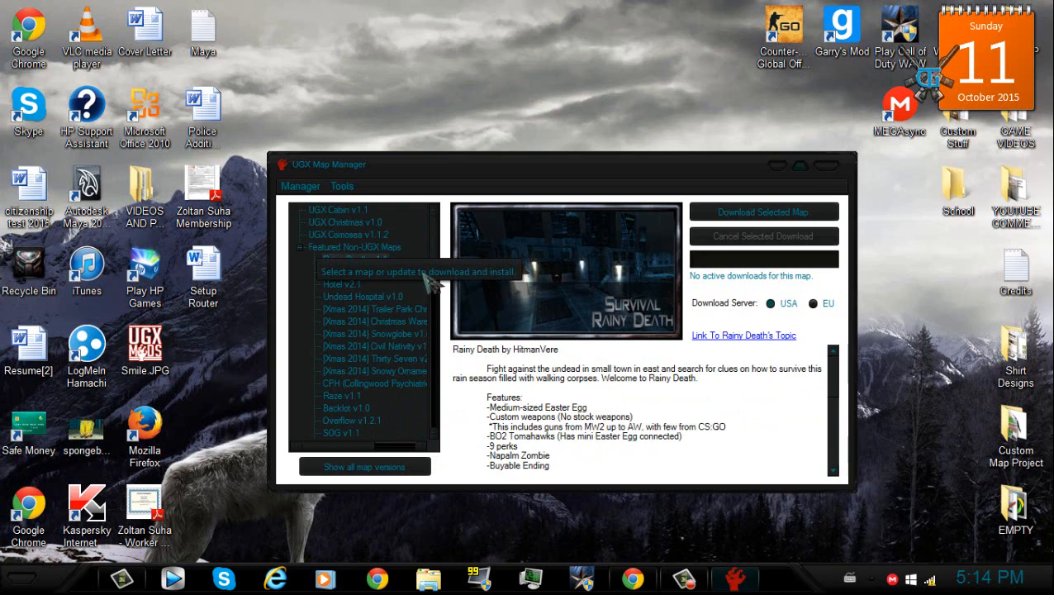
pyautogui.moveTo(622, 194)
pyautogui.mouseDown()
pyautogui.moveTo(567, 184)
pyautogui.moveTo(696, 207)
pyautogui.moveTo(637, 201)
pyautogui.mouseUp()
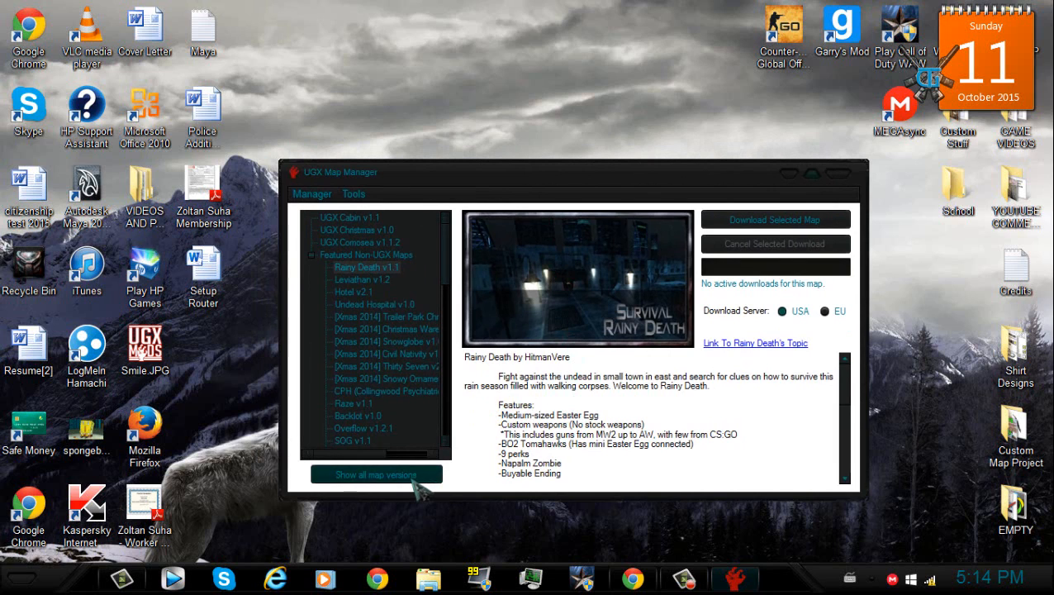
# Show all map versions, view Rainy Death and browse the full map list.
pyautogui.click(376, 475)
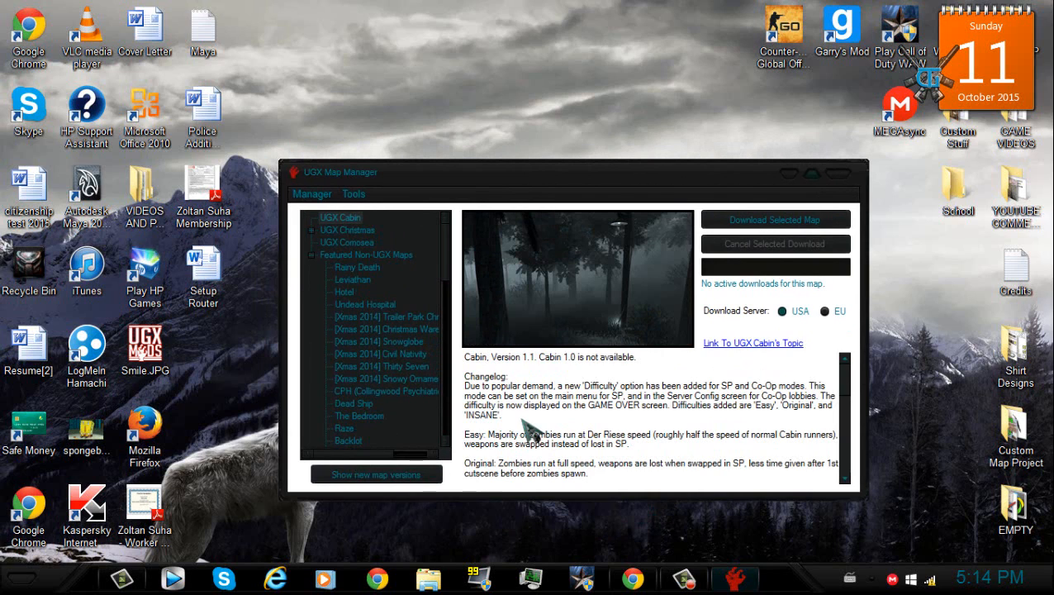
pyautogui.click(378, 266)
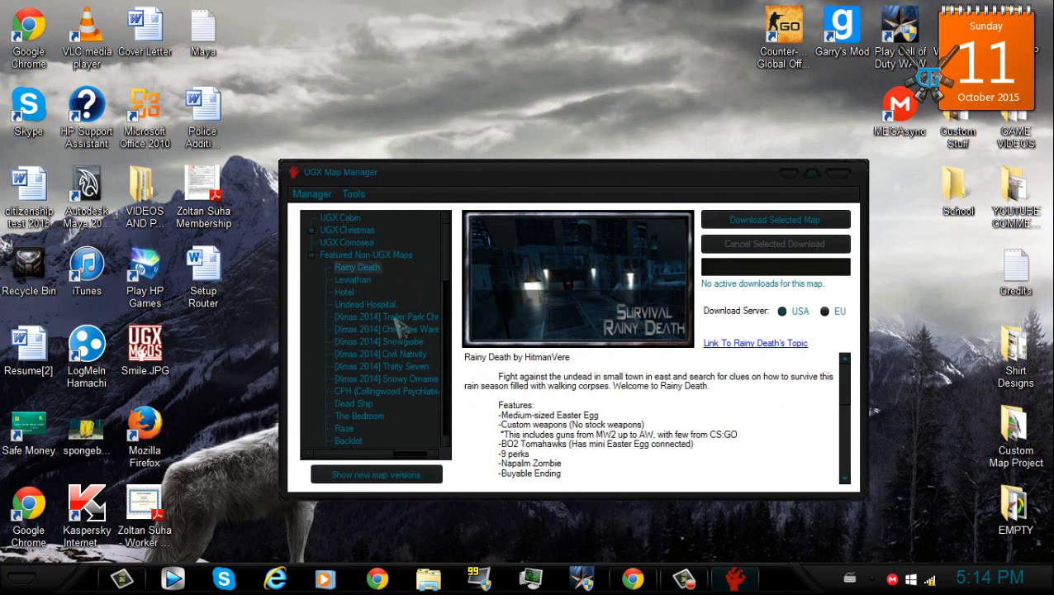
pyautogui.scroll(-6, 388, 322)
pyautogui.scroll(3, 411, 361)
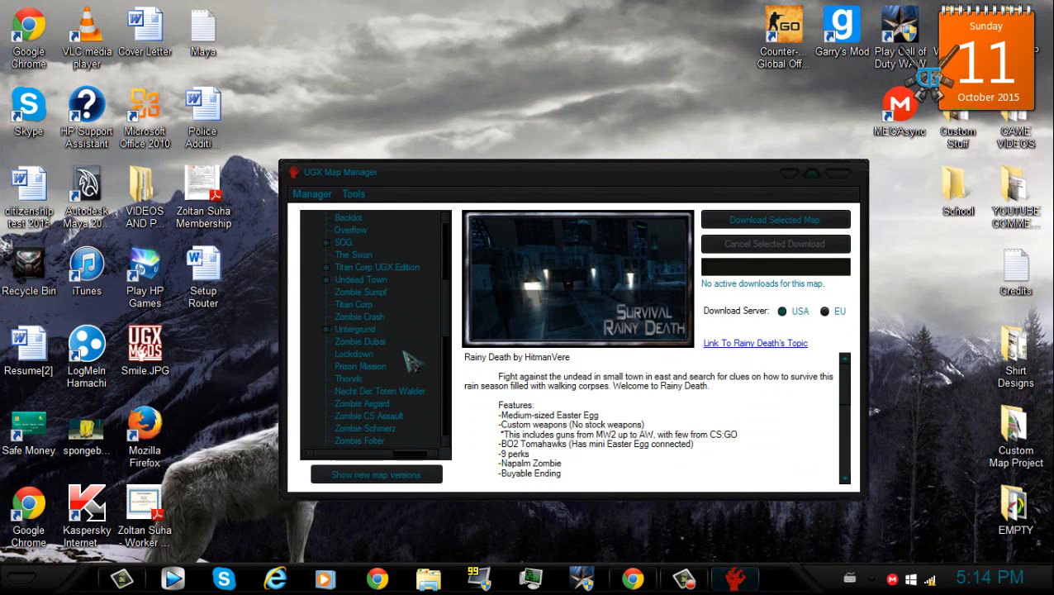
# Expand the versions of Untergrund and Undead Town, and view the descriptions of Undead Town and its Version 1.3.
pyautogui.click(326, 328)
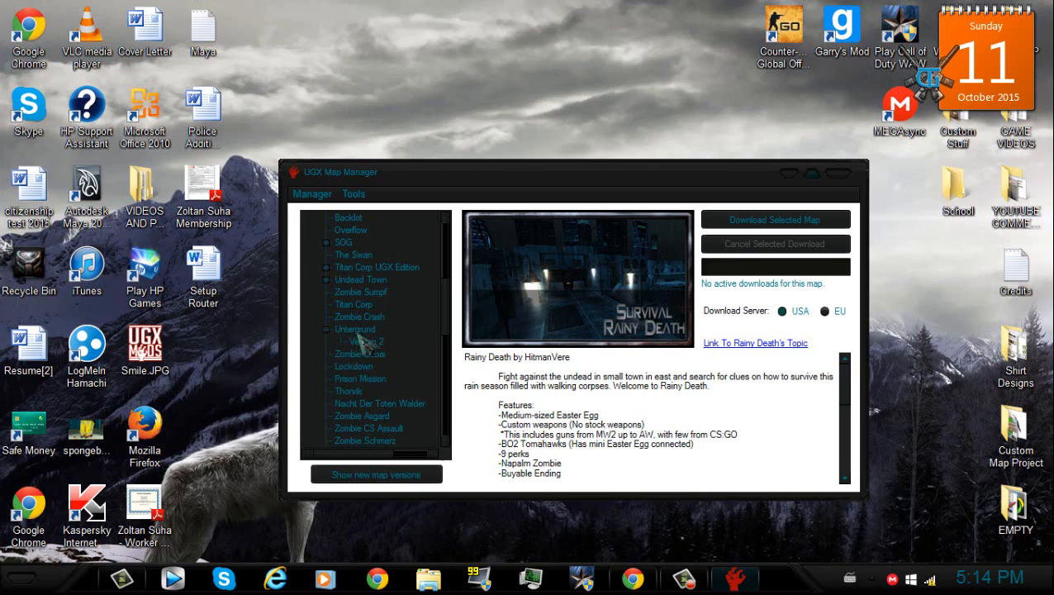
pyautogui.scroll(3, 357, 338)
pyautogui.click(326, 317)
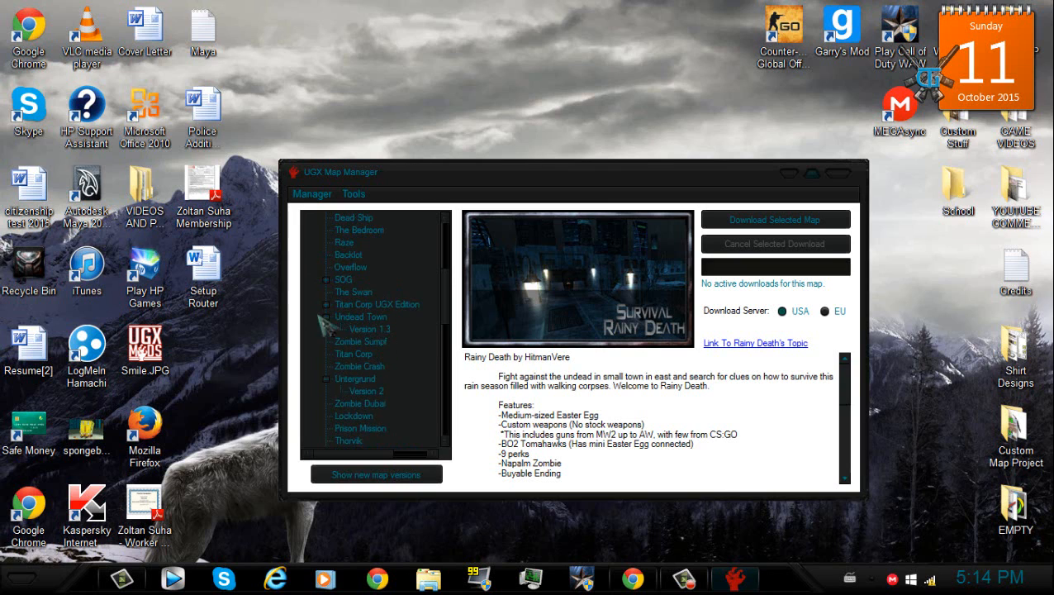
pyautogui.click(366, 329)
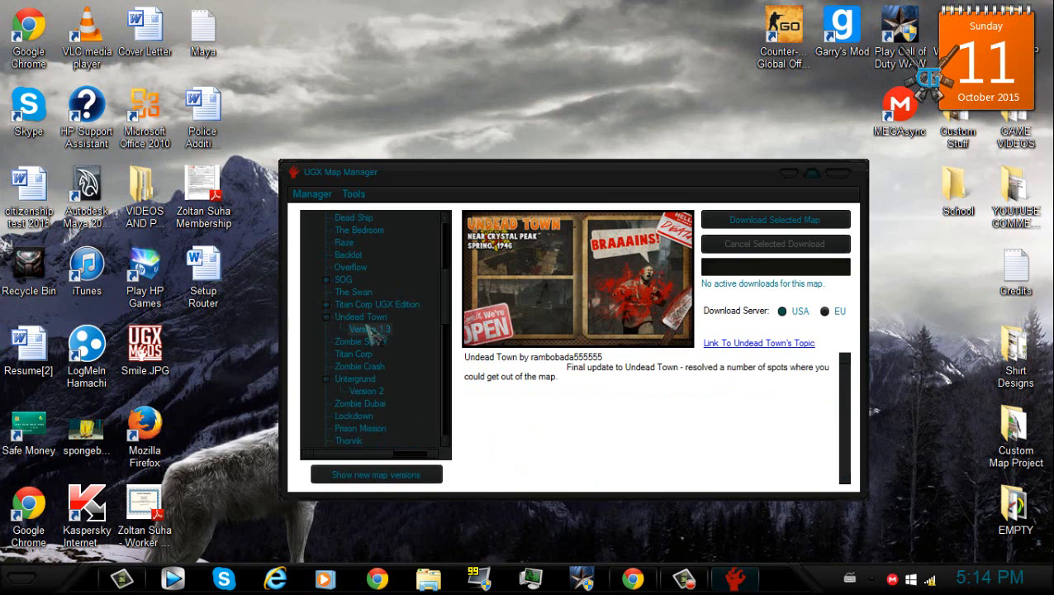
pyautogui.click(361, 317)
pyautogui.scroll(5, 372, 314)
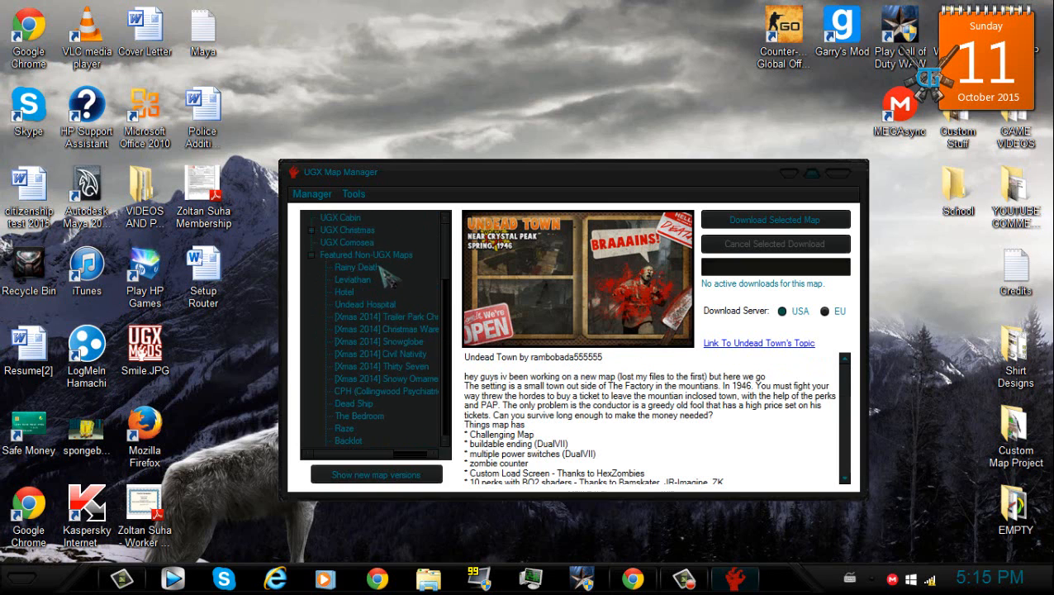
# Try to download the Rainy Death map and cancel the mods folder selection.
pyautogui.click(379, 268)
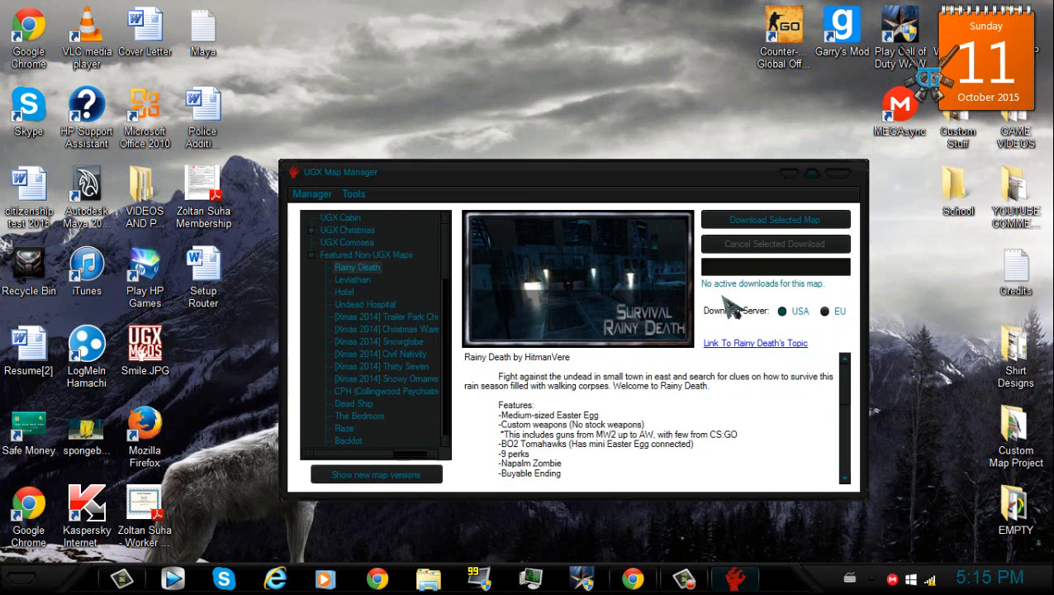
pyautogui.click(737, 222)
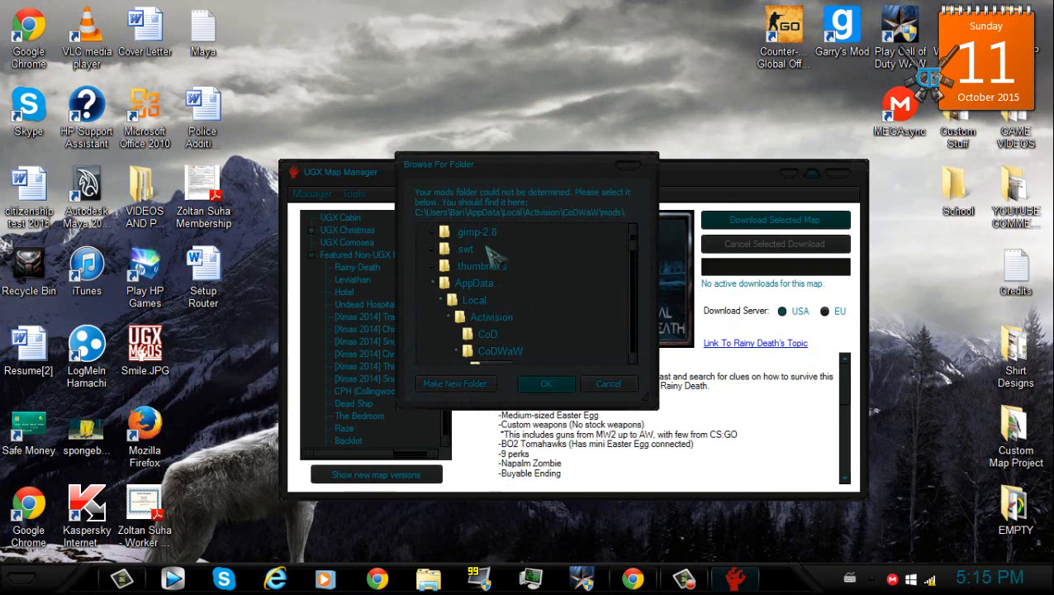
pyautogui.scroll(2, 642, 273)
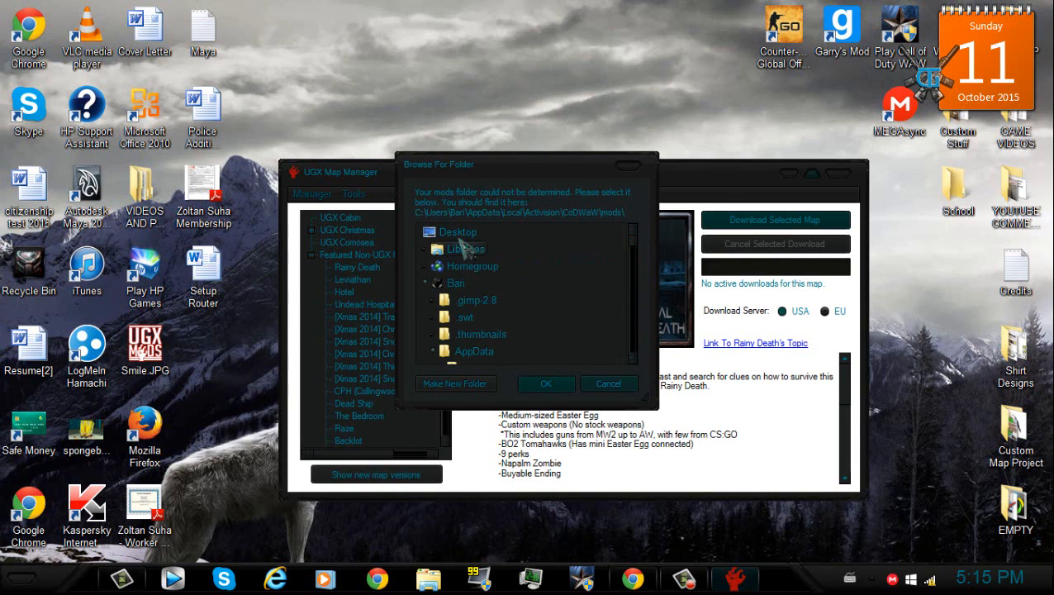
pyautogui.click(609, 384)
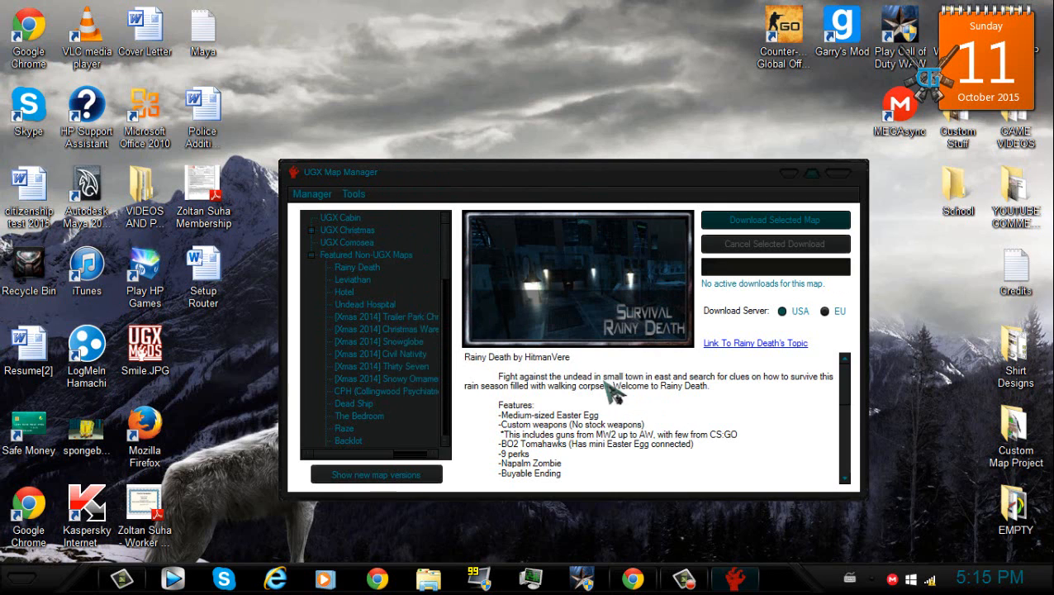
# Start the Rainy Death v1.1 download from the new map versions list and cancel it.
pyautogui.click(438, 478)
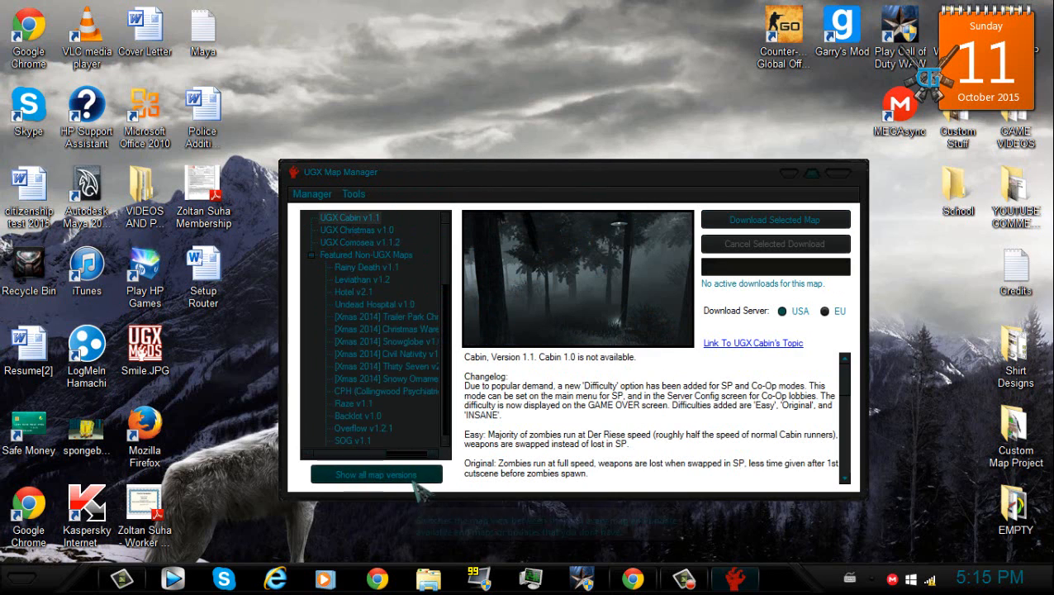
pyautogui.click(379, 268)
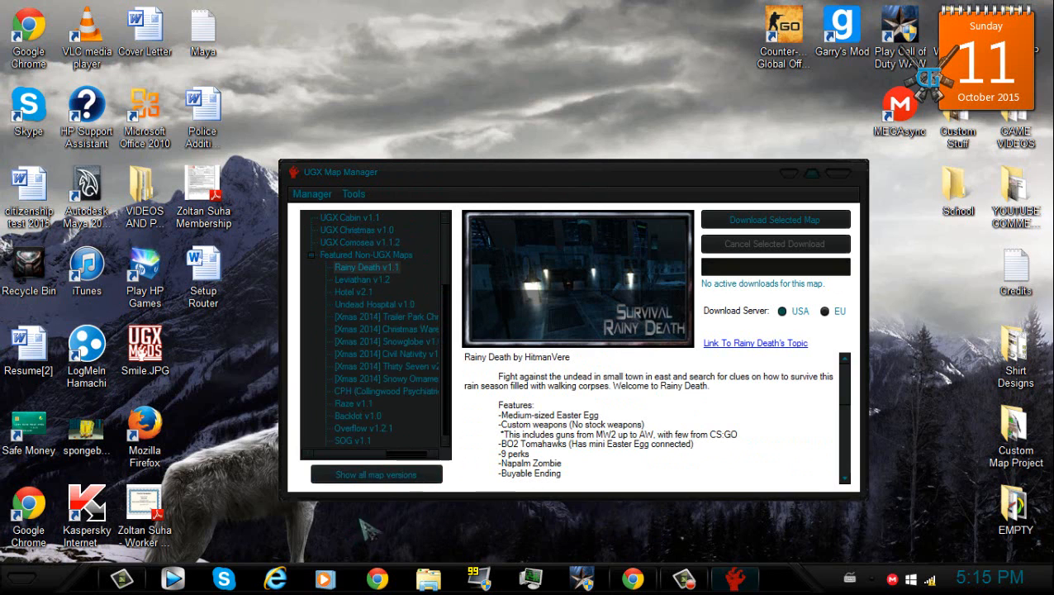
pyautogui.click(758, 226)
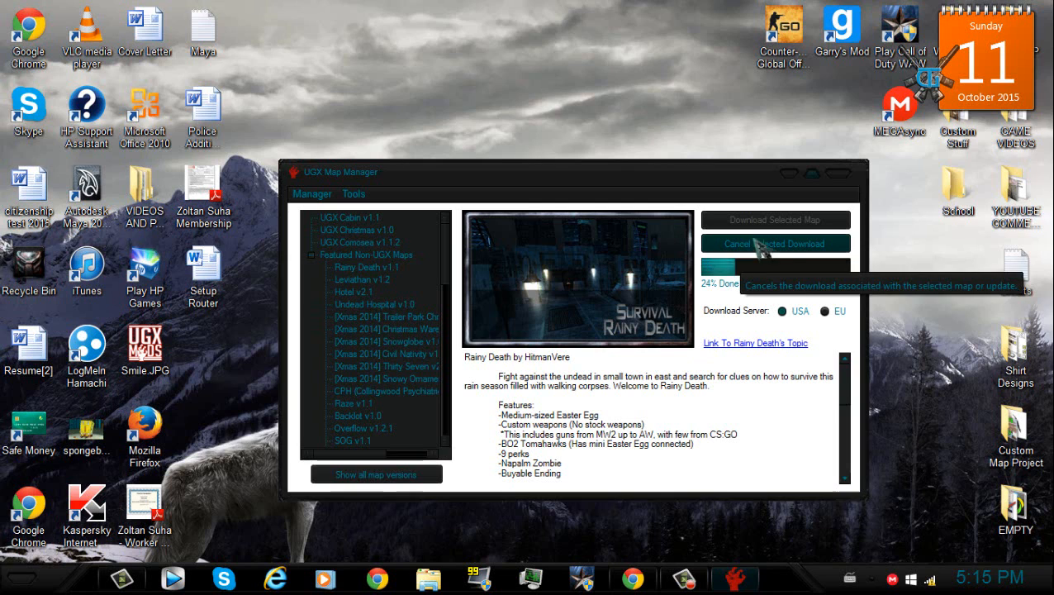
pyautogui.click(743, 250)
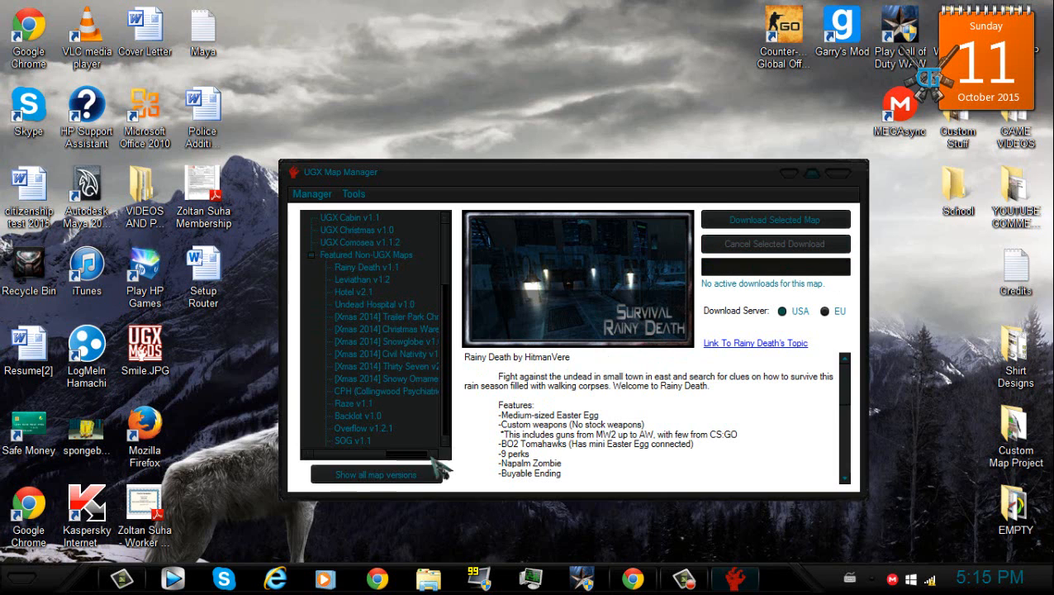
# Download Rainy Death from the list of all map versions, choosing Desktop as the mods folder.
pyautogui.click(413, 477)
pyautogui.click(357, 266)
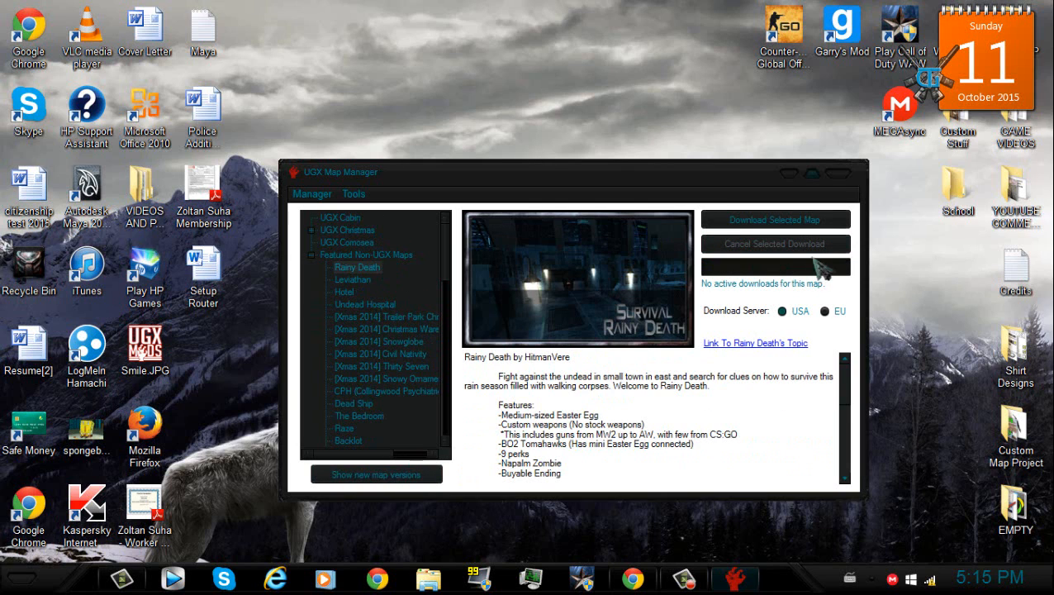
pyautogui.click(775, 220)
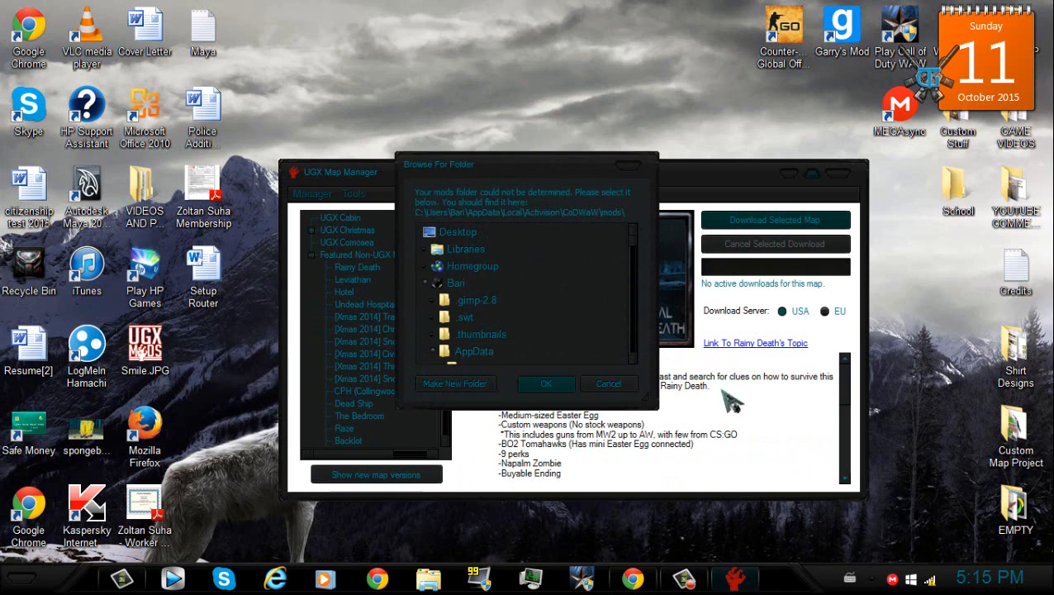
pyautogui.click(476, 234)
pyautogui.click(549, 382)
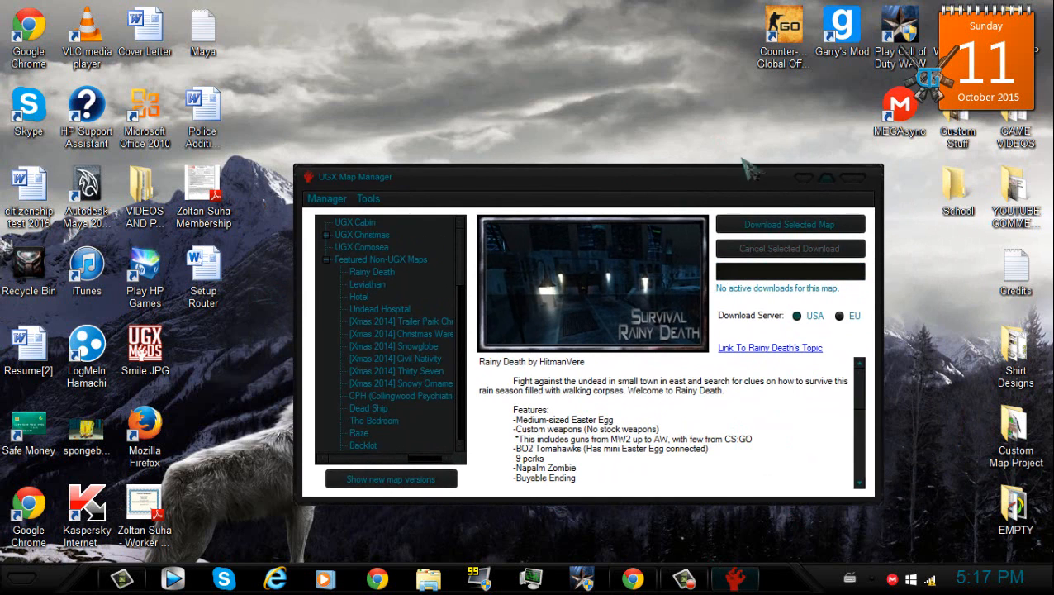
pyautogui.click(803, 178)
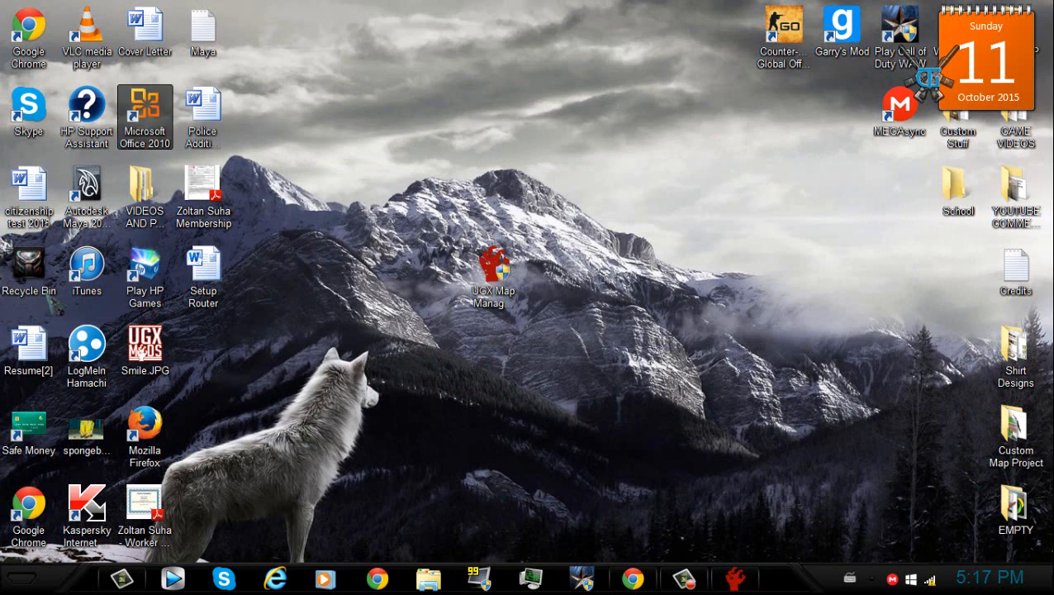
pyautogui.click(735, 578)
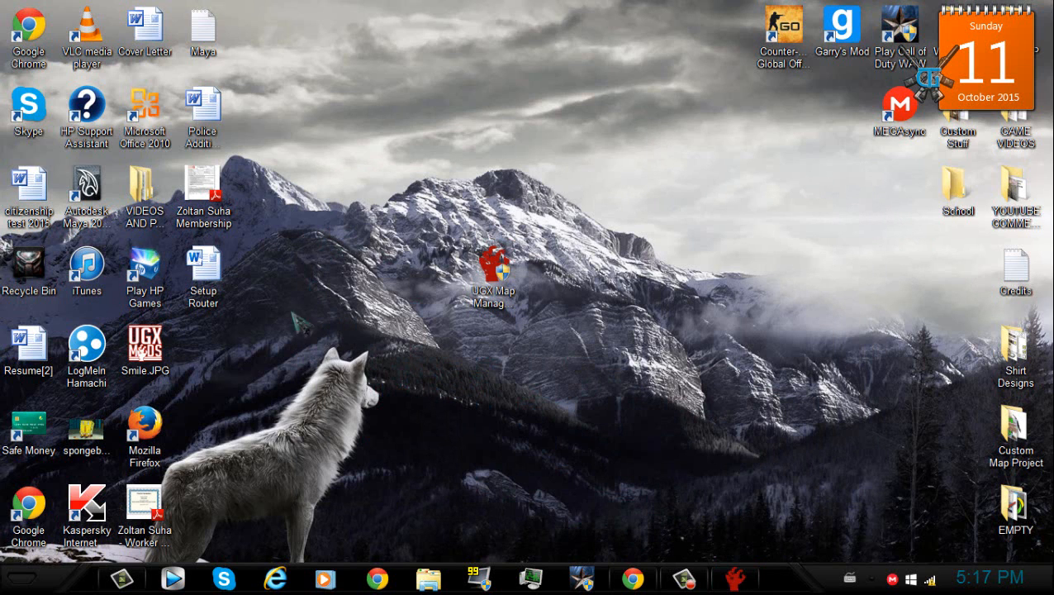
pyautogui.moveTo(334, 393); pyautogui.dragTo(178, 325)
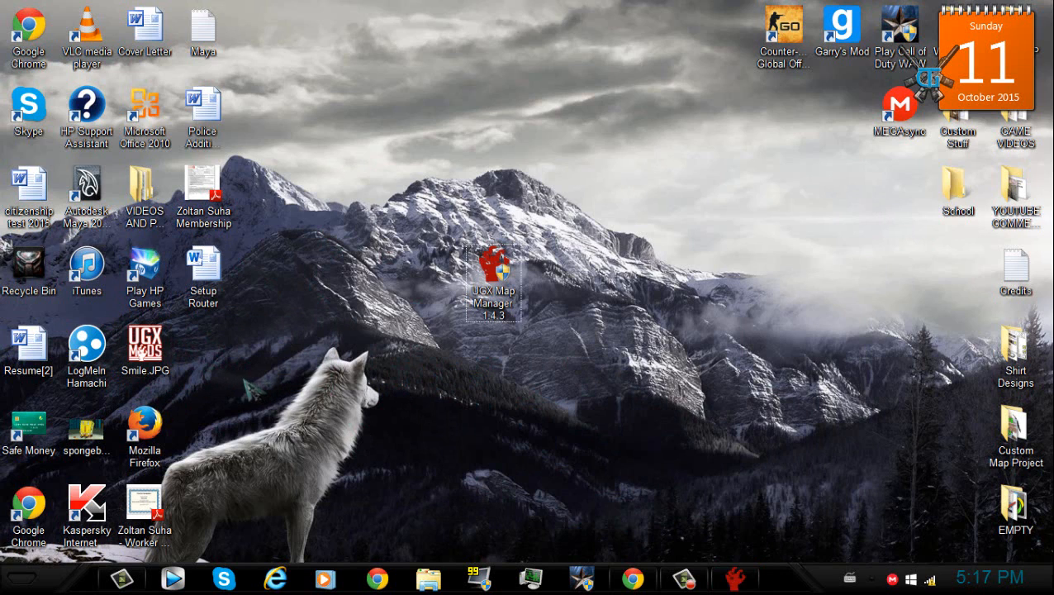
pyautogui.click(157, 355)
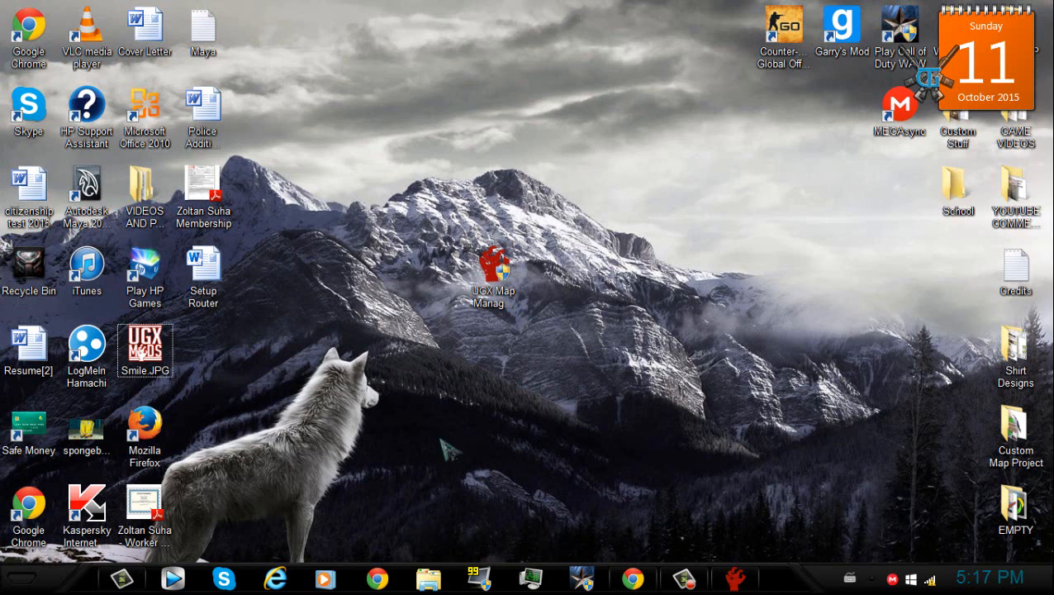
pyautogui.moveTo(321, 95); pyautogui.dragTo(661, 219)
pyautogui.click(735, 578)
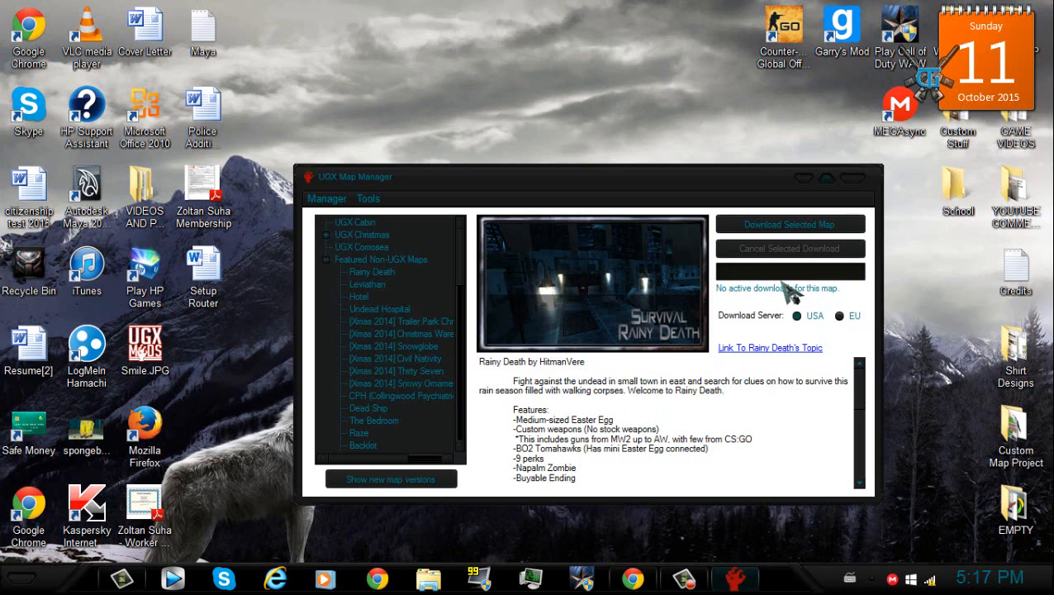
# Read through the Rainy Death map's description, including its feature list and credits.
pyautogui.scroll(-10, 682, 395)
pyautogui.scroll(10, 677, 410)
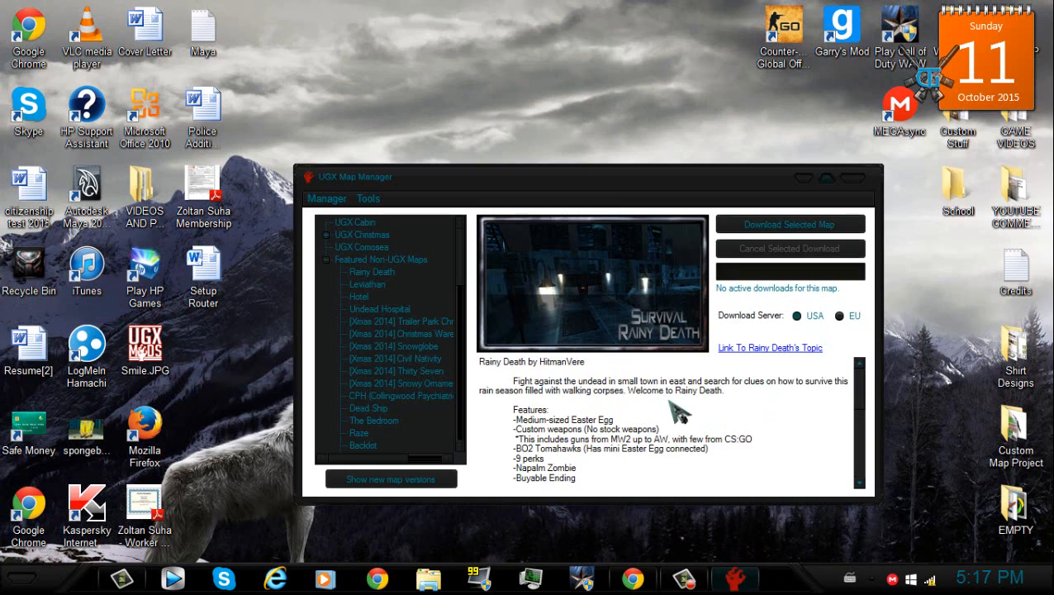
pyautogui.scroll(-1, 597, 430)
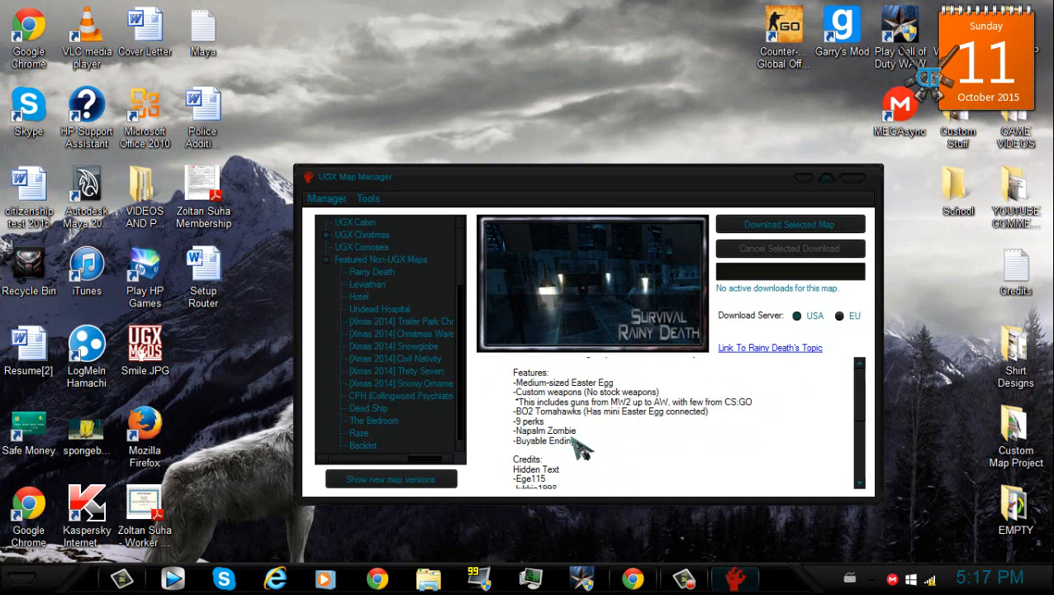
pyautogui.scroll(-6, 578, 445)
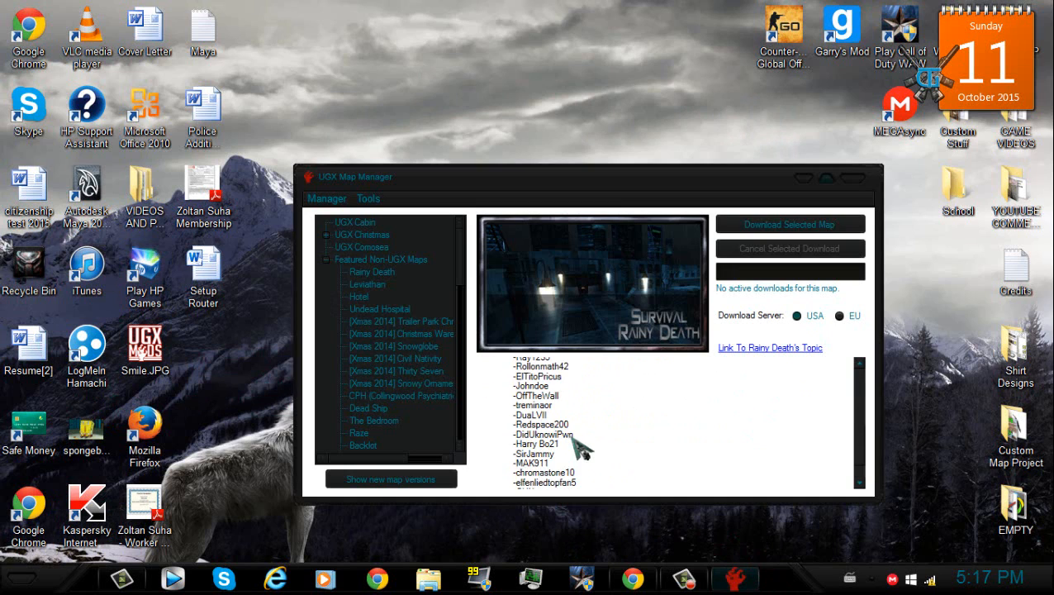
pyautogui.scroll(-2, 578, 444)
pyautogui.scroll(10, 576, 436)
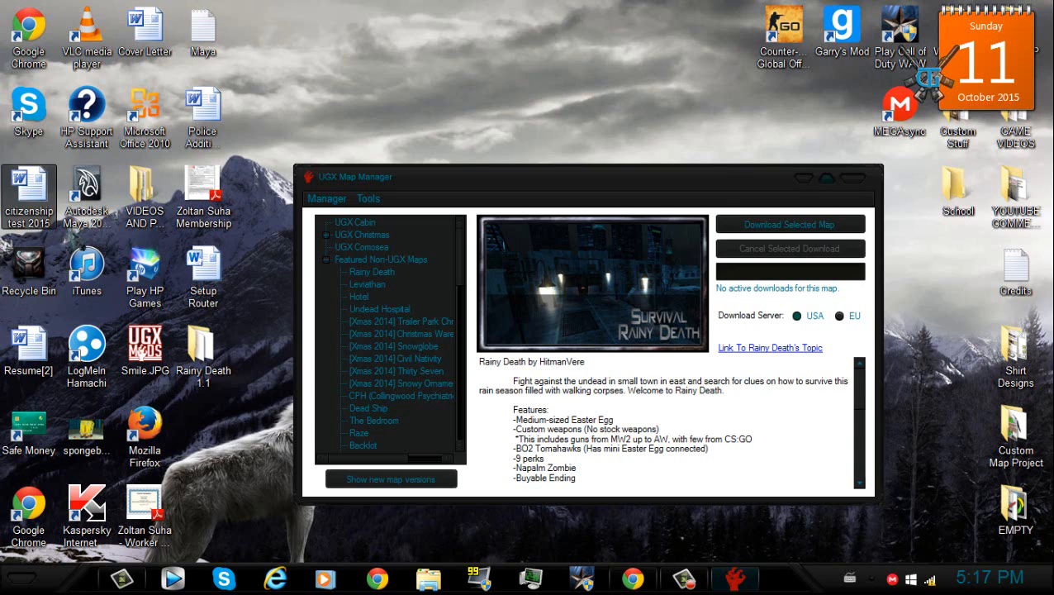
pyautogui.scroll(-2, 578, 363)
pyautogui.scroll(-4, 635, 420)
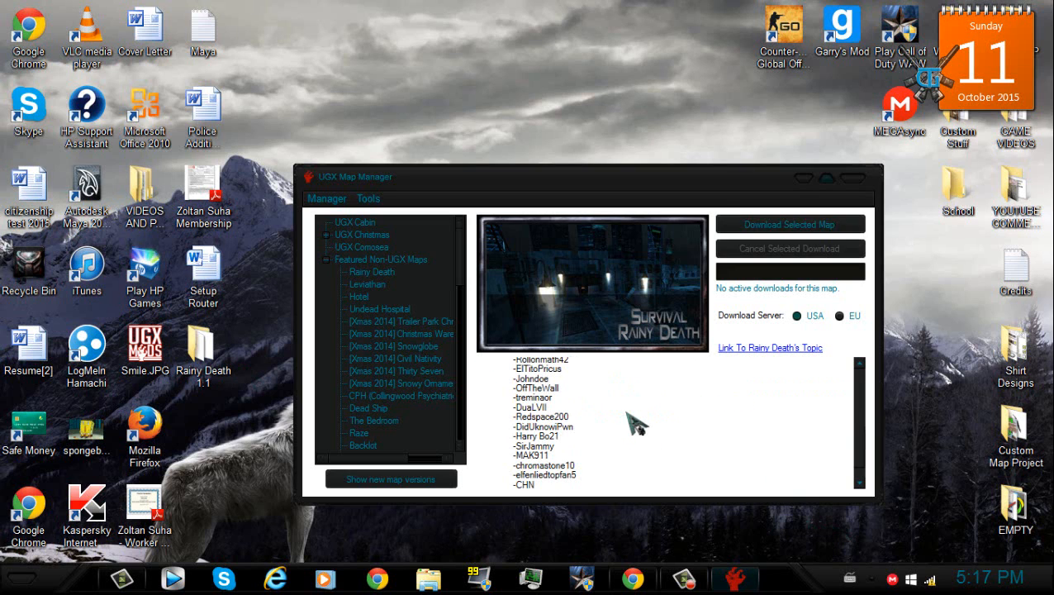
pyautogui.scroll(10, 626, 412)
# Minimize UGX Map Manager and move the downloaded Rainy Death 1.1 folder to an open area of the desktop.
pyautogui.moveTo(726, 188); pyautogui.dragTo(718, 273)
pyautogui.moveTo(565, 271); pyautogui.dragTo(535, 151)
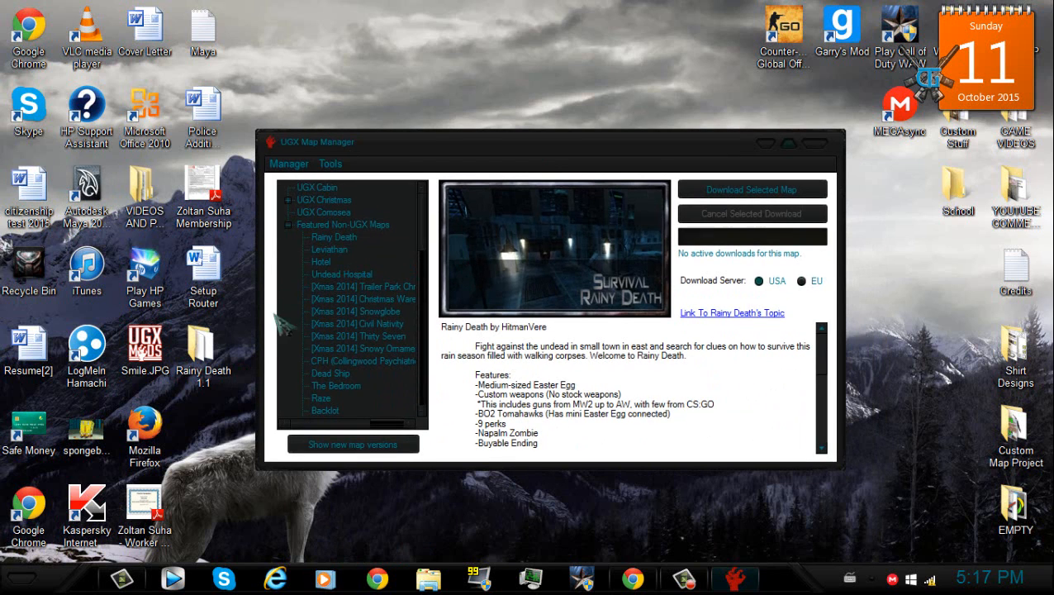
pyautogui.click(765, 144)
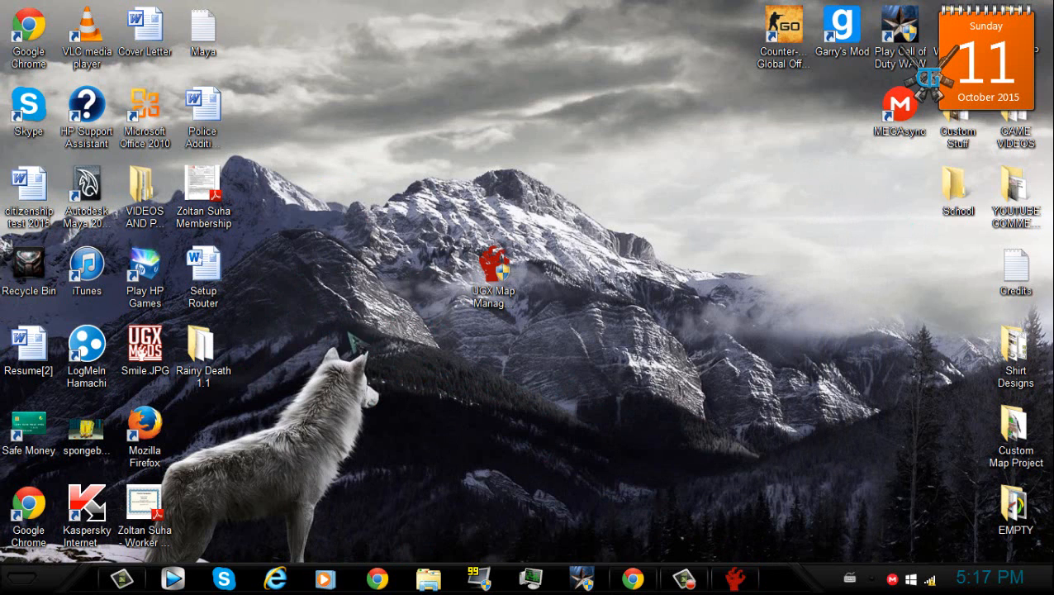
pyautogui.moveTo(203, 347); pyautogui.dragTo(550, 188)
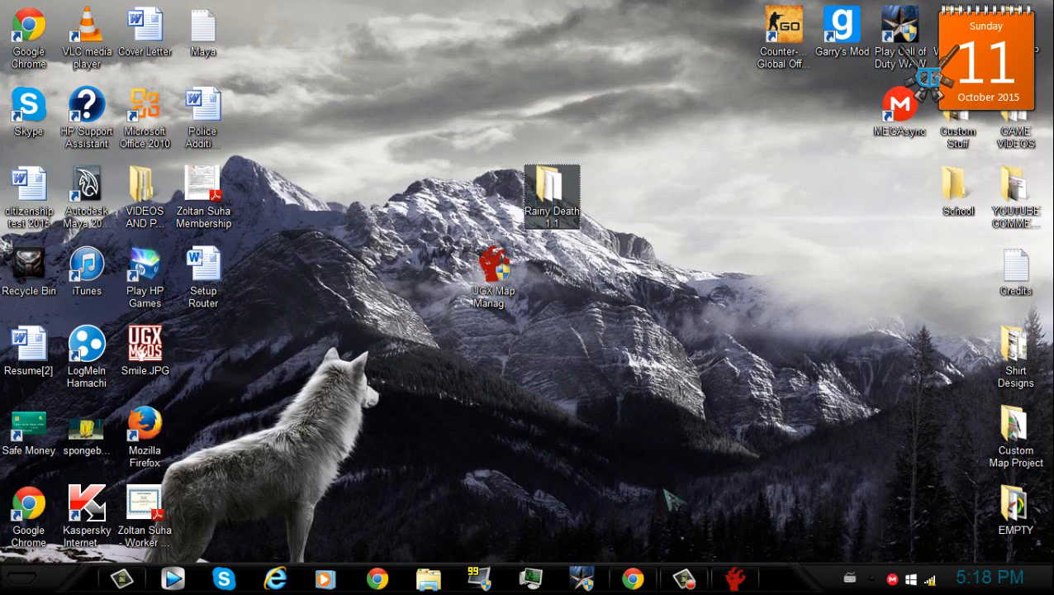
# Open the file location of the Call of Duty World at War shortcut and arrange its window beside the Rainy Death 1.1 folder.
pyautogui.rightClick(899, 58)
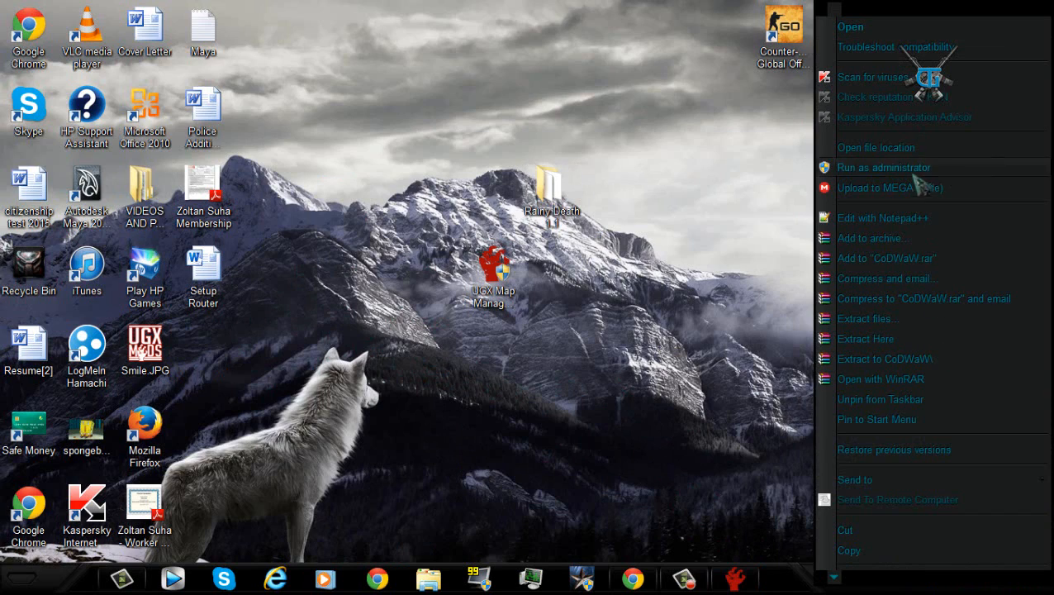
pyautogui.click(877, 149)
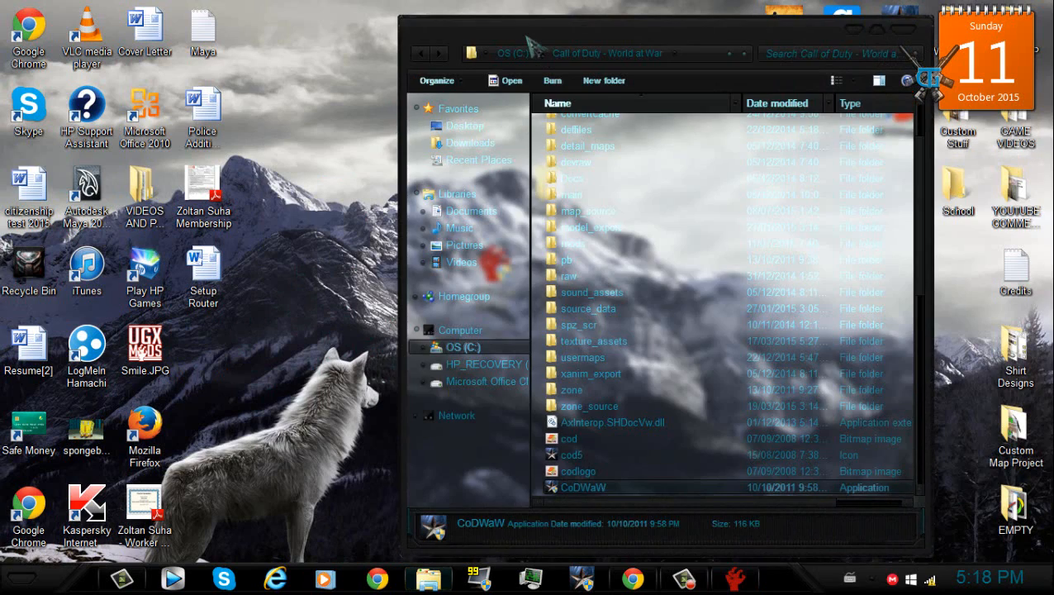
pyautogui.moveTo(536, 43); pyautogui.dragTo(707, 72)
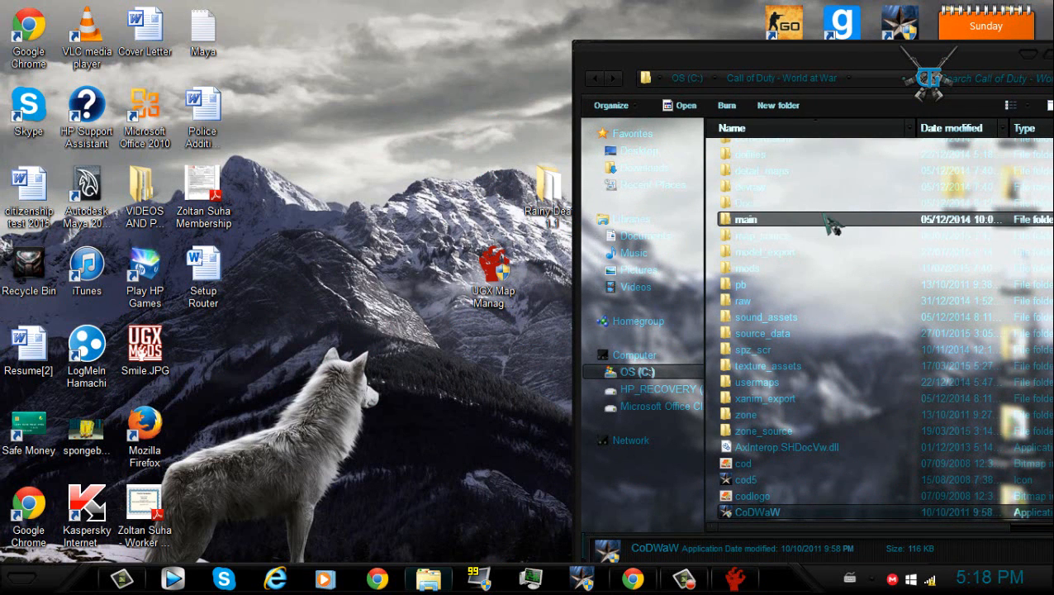
pyautogui.moveTo(547, 197); pyautogui.dragTo(430, 207)
pyautogui.click(431, 315)
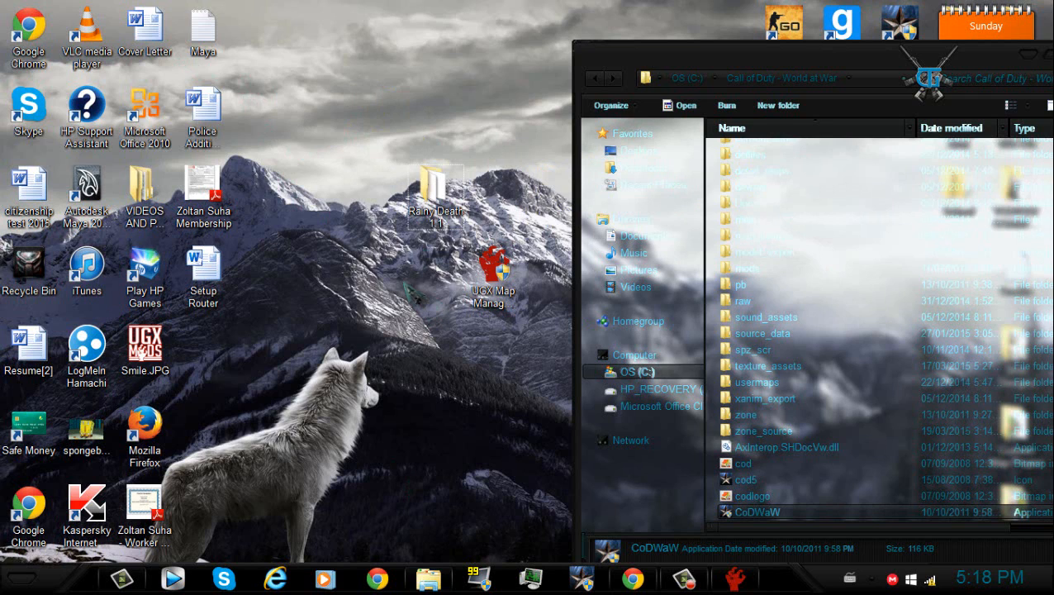
# Move the Rainy Death 1.1 folder from the desktop into the mods folder inside CoDWaW.
pyautogui.click(889, 285)
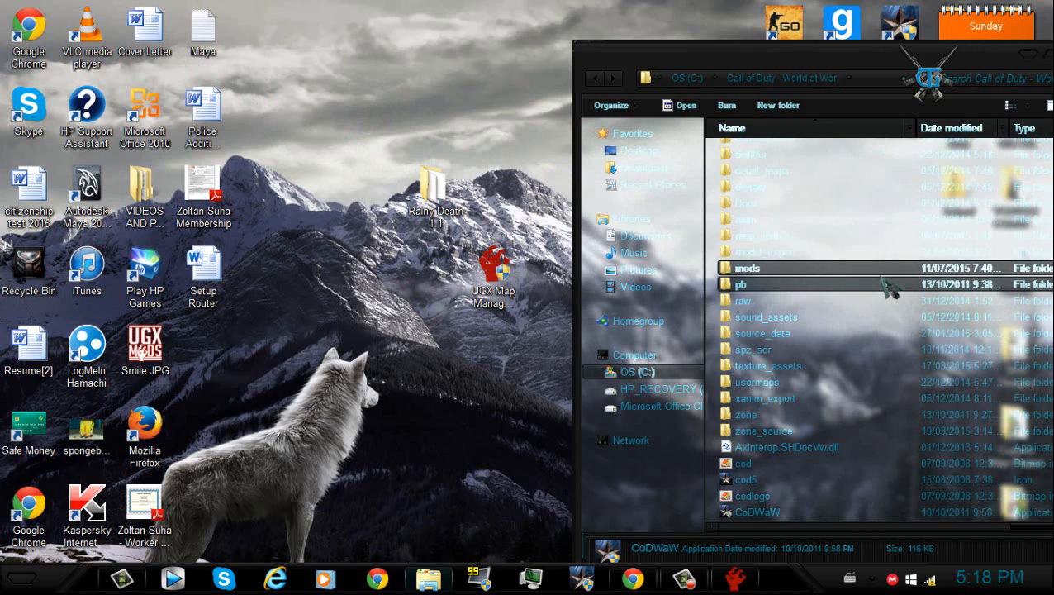
pyautogui.scroll(2, 843, 265)
pyautogui.doubleClick(768, 185)
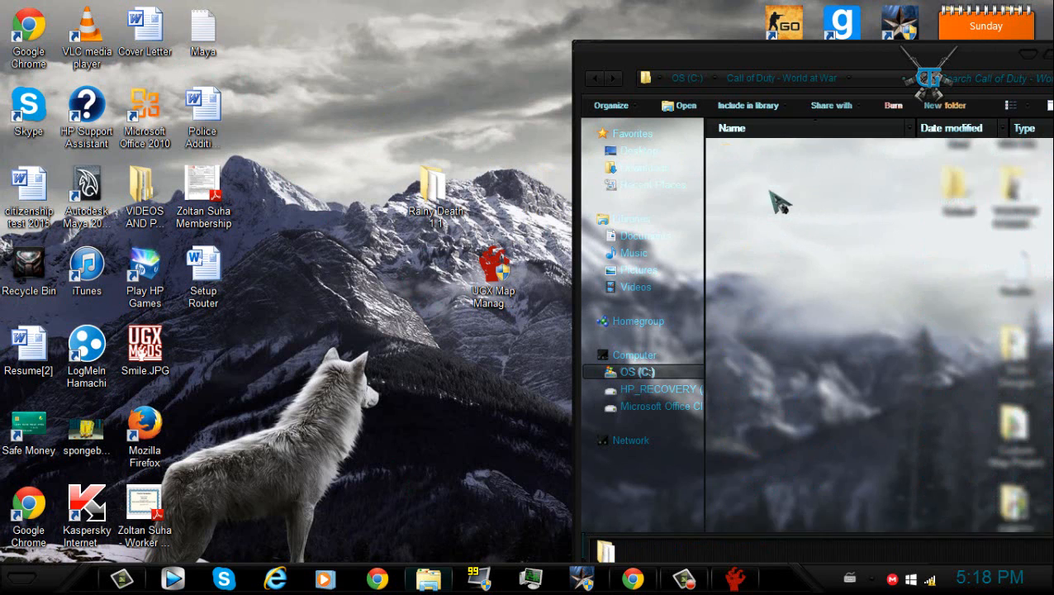
pyautogui.click(595, 80)
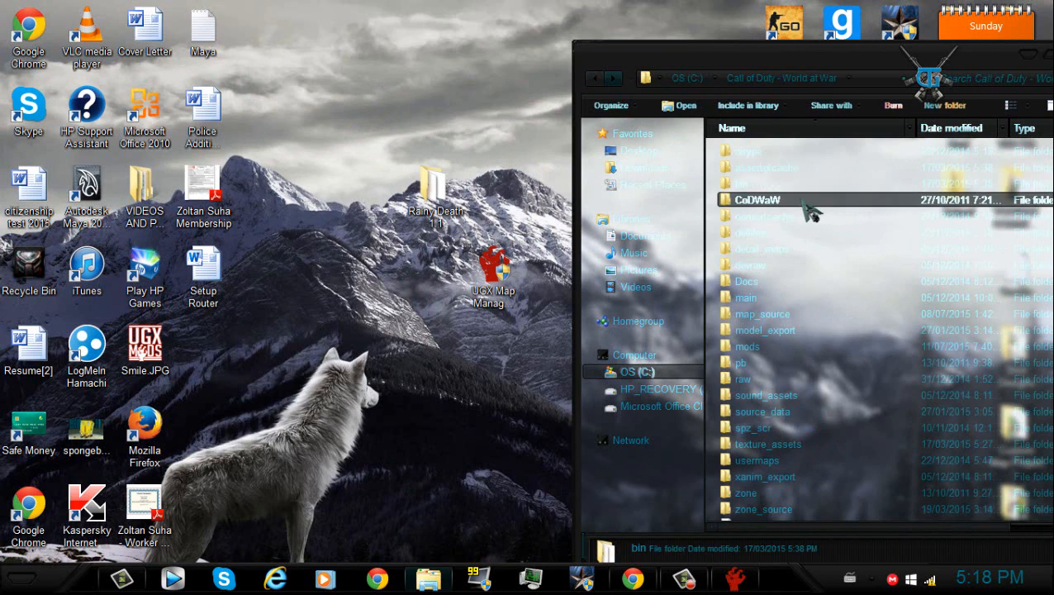
pyautogui.doubleClick(807, 204)
pyautogui.doubleClick(758, 154)
pyautogui.moveTo(431, 188); pyautogui.dragTo(732, 334)
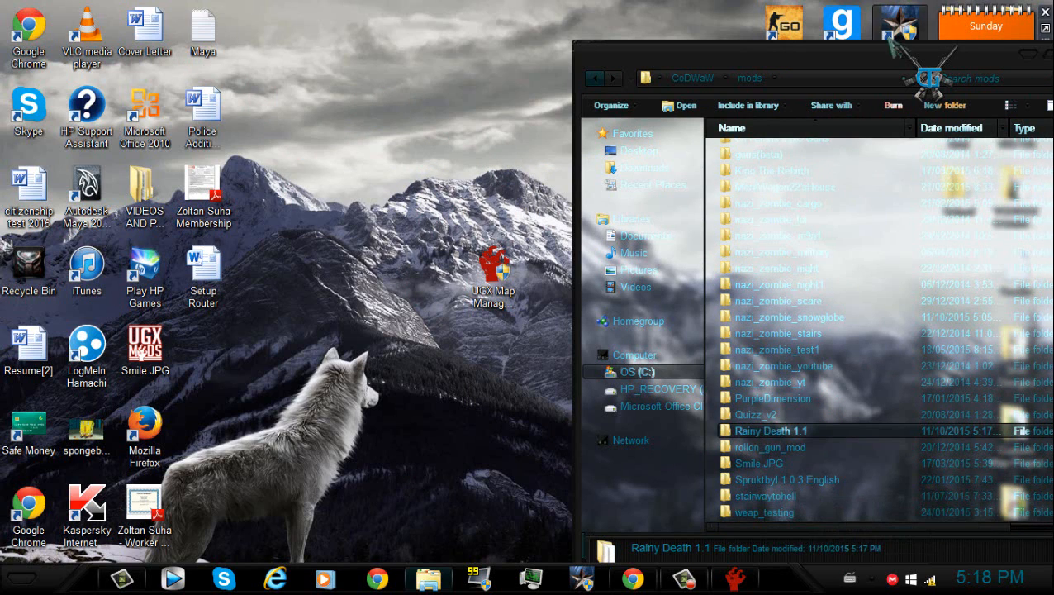
# Close the mods folder window and quit the minimized UGX Map Manager.
pyautogui.moveTo(896, 54); pyautogui.dragTo(661, 21)
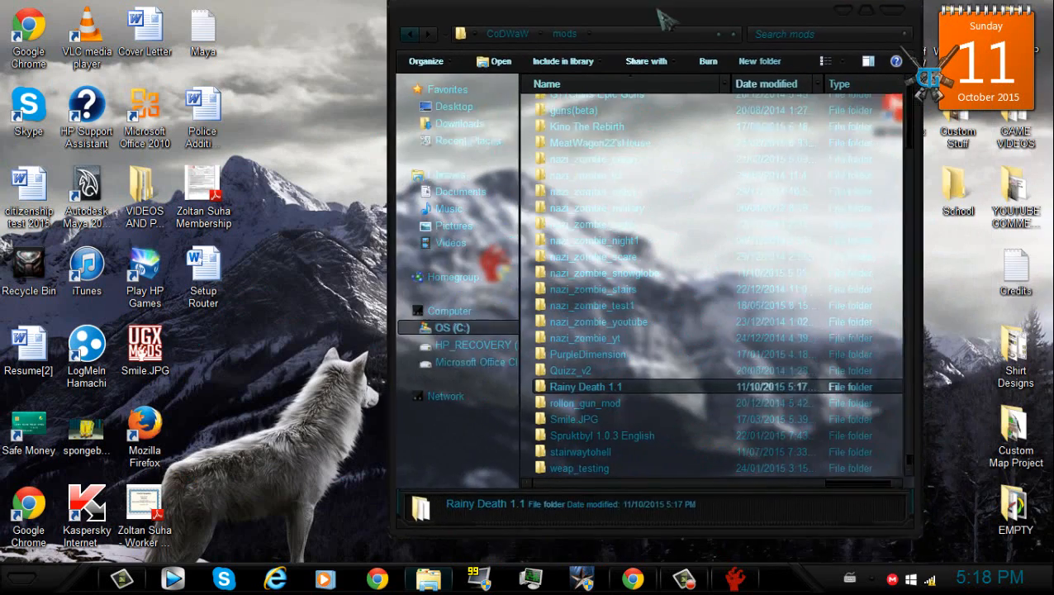
pyautogui.moveTo(780, 23); pyautogui.dragTo(761, 57)
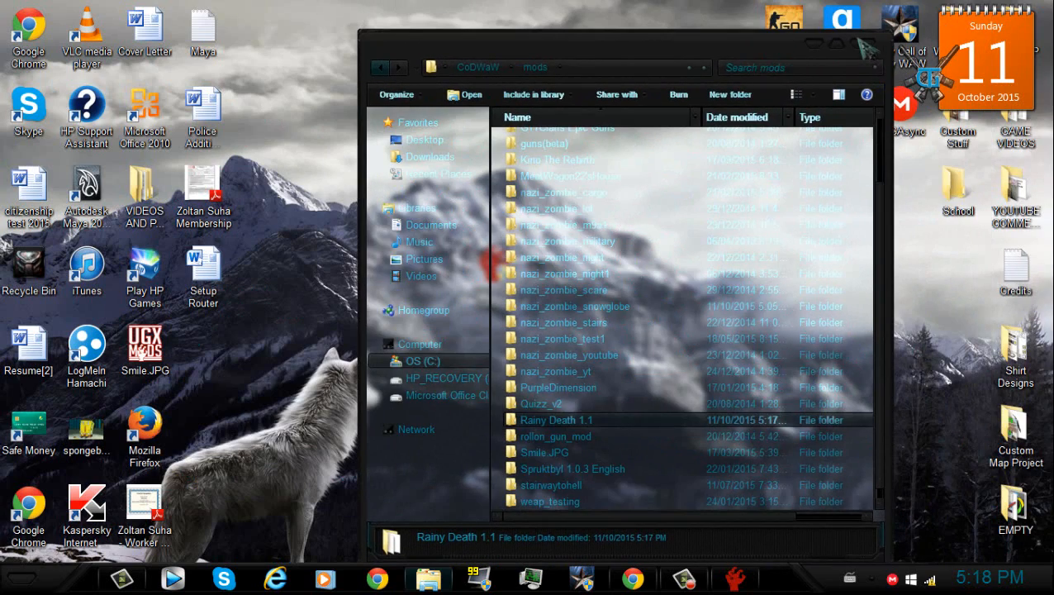
pyautogui.click(864, 43)
pyautogui.click(483, 294)
pyautogui.moveTo(481, 294); pyautogui.dragTo(596, 293)
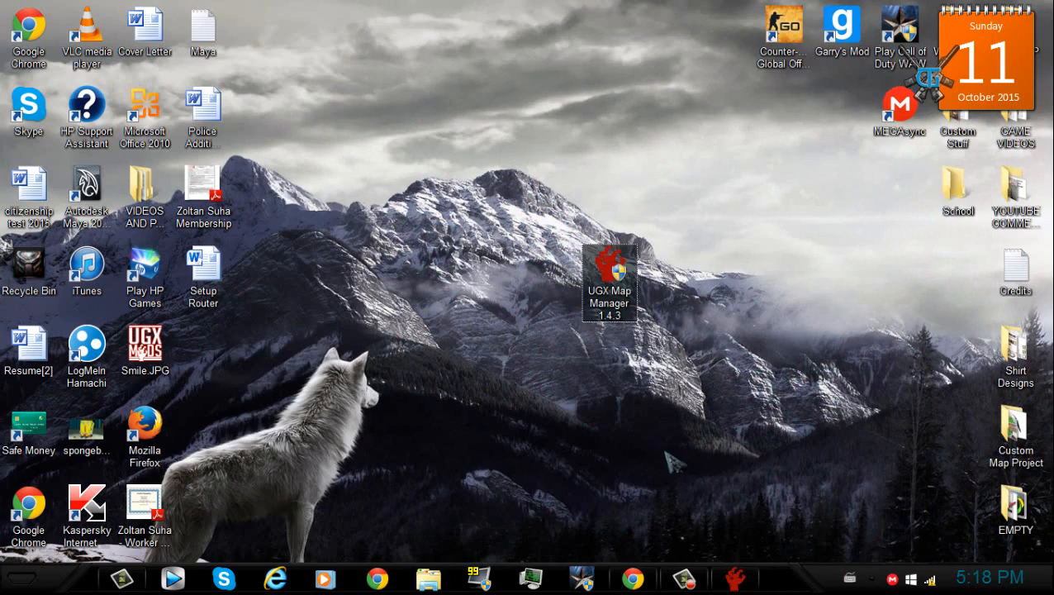
pyautogui.rightClick(735, 578)
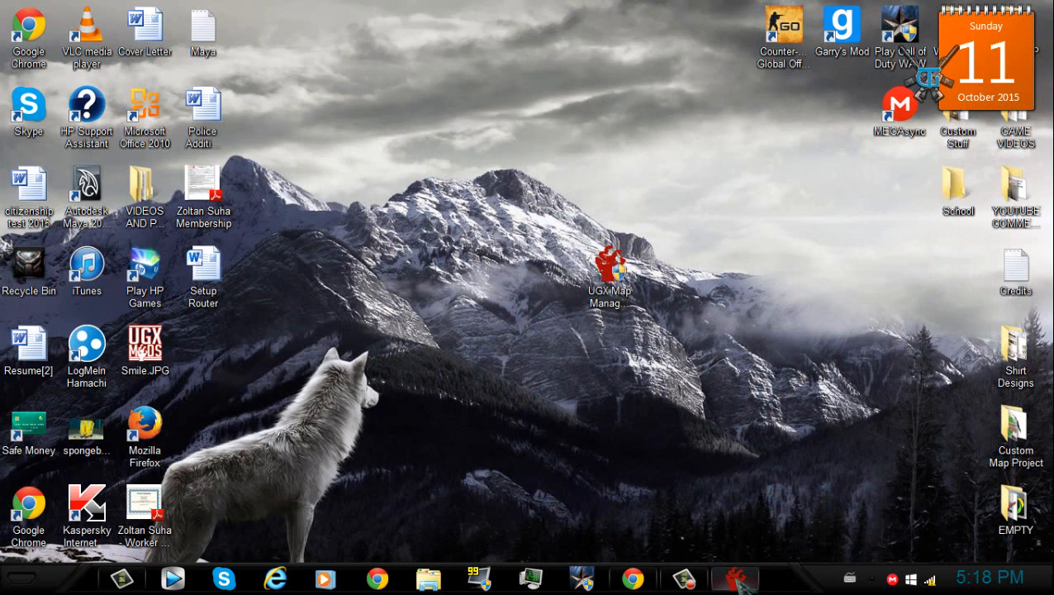
pyautogui.click(706, 538)
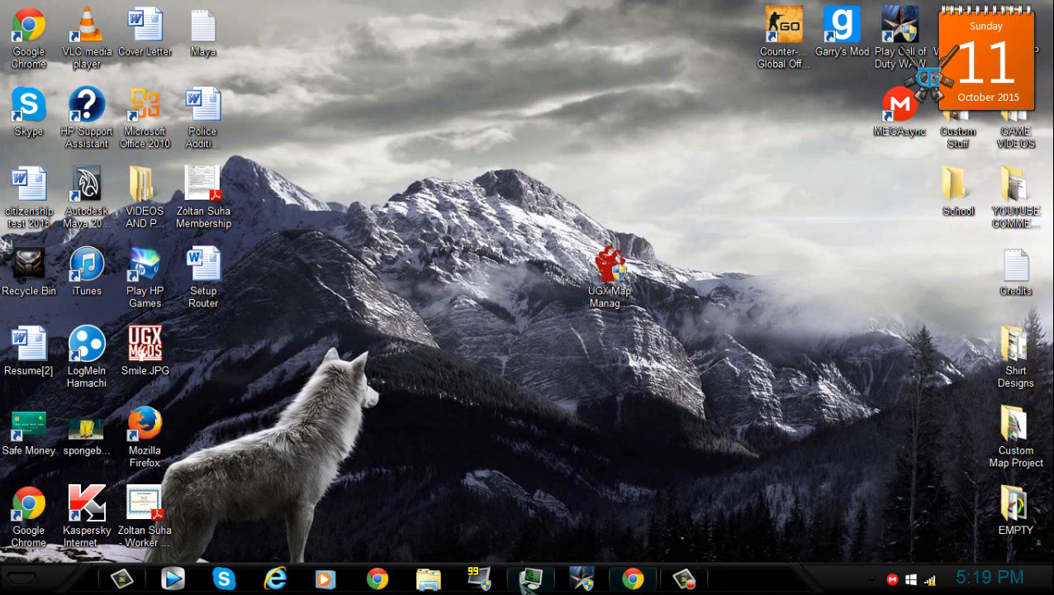
# End the running cod5sp.exe processes in Windows Task Manager and close it.
pyautogui.click(530, 578)
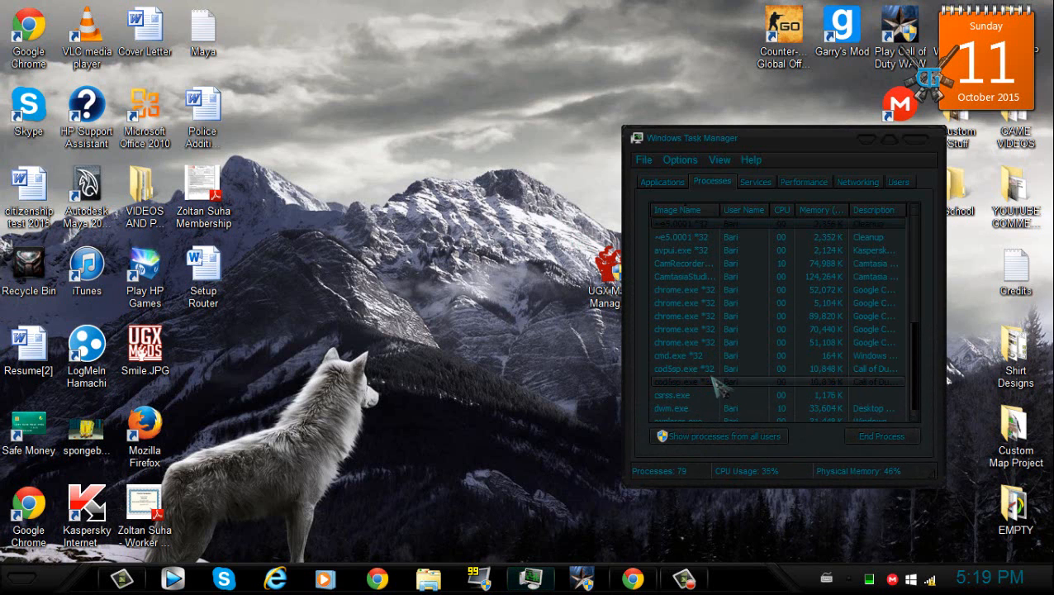
pyautogui.press('Delete')
pyautogui.press('Return')
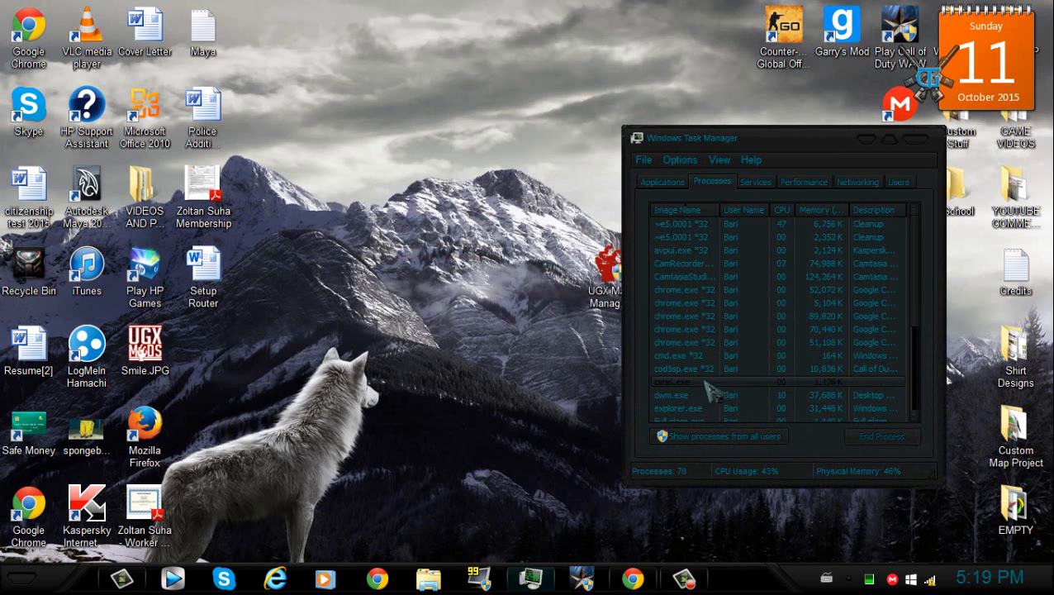
pyautogui.press('Delete')
pyautogui.press('Return')
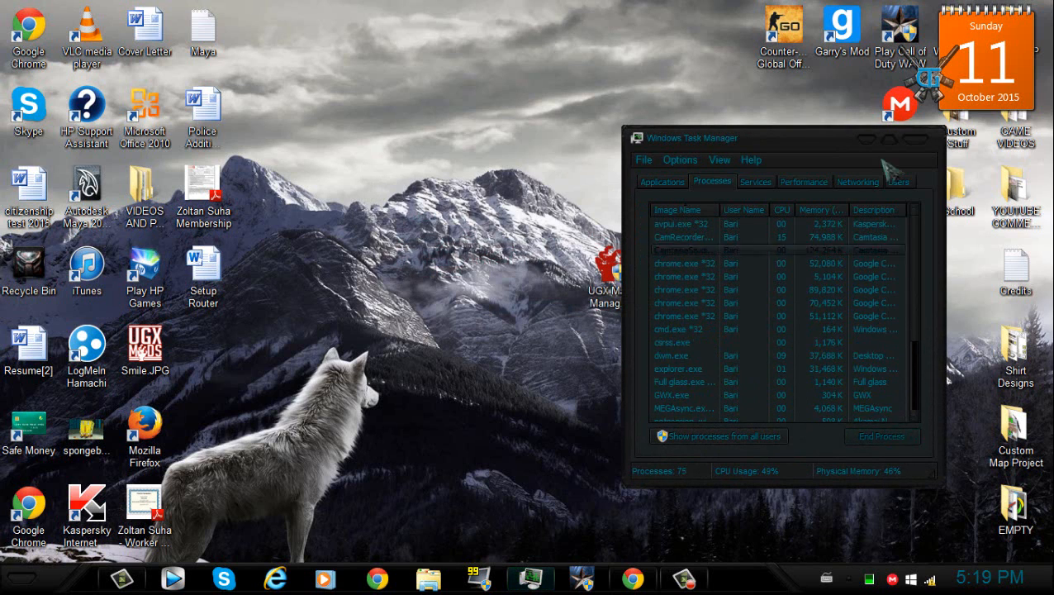
pyautogui.click(922, 142)
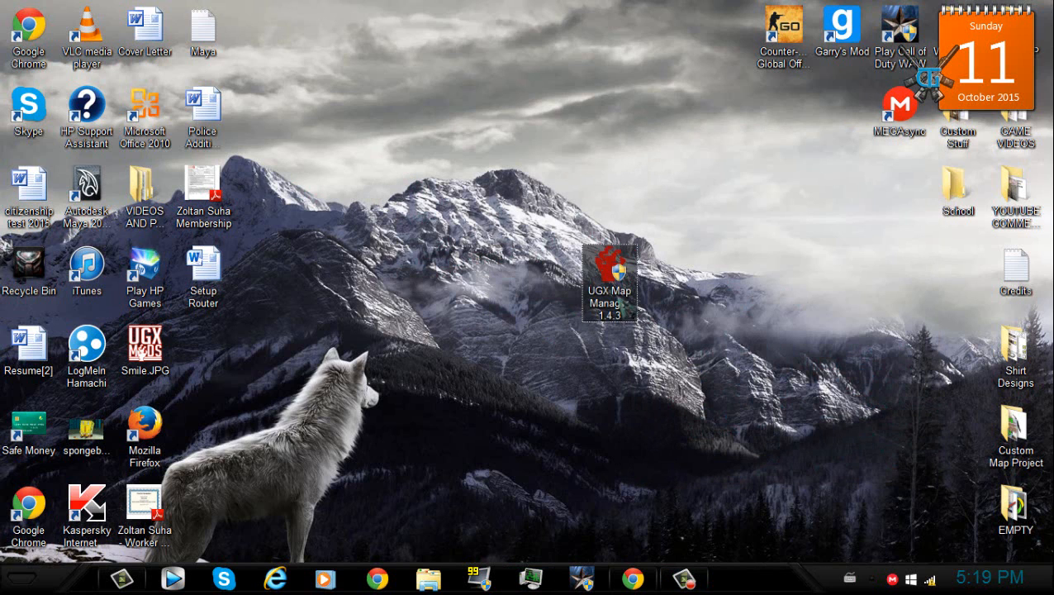
# Reposition the UGX Map Manager 1.4.3 icon in the open area of the desktop.
pyautogui.moveTo(607, 269); pyautogui.dragTo(493, 438)
pyautogui.moveTo(514, 473); pyautogui.dragTo(516, 394)
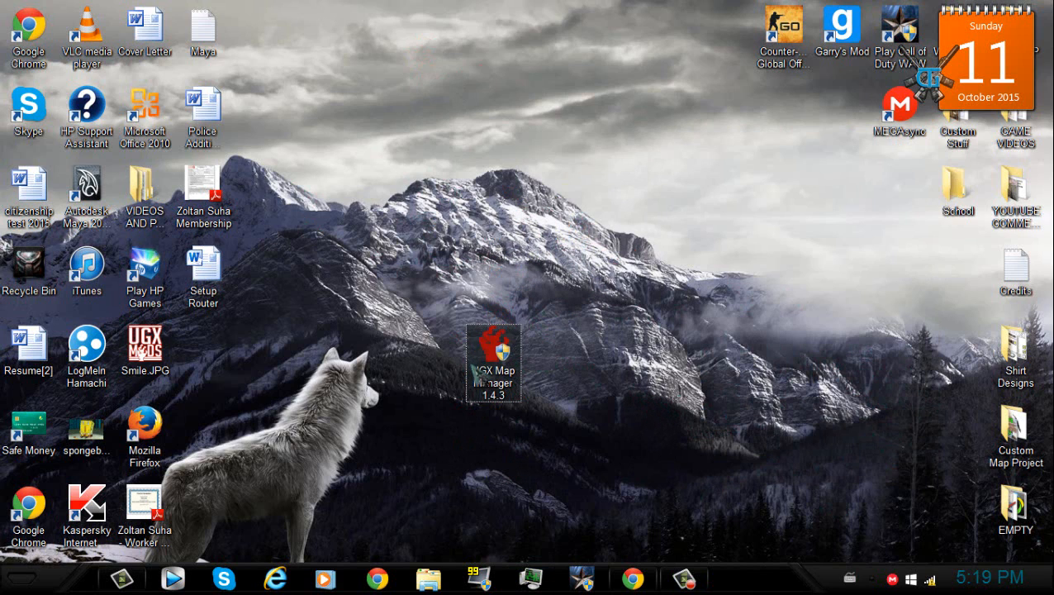
pyautogui.moveTo(501, 376); pyautogui.dragTo(614, 377)
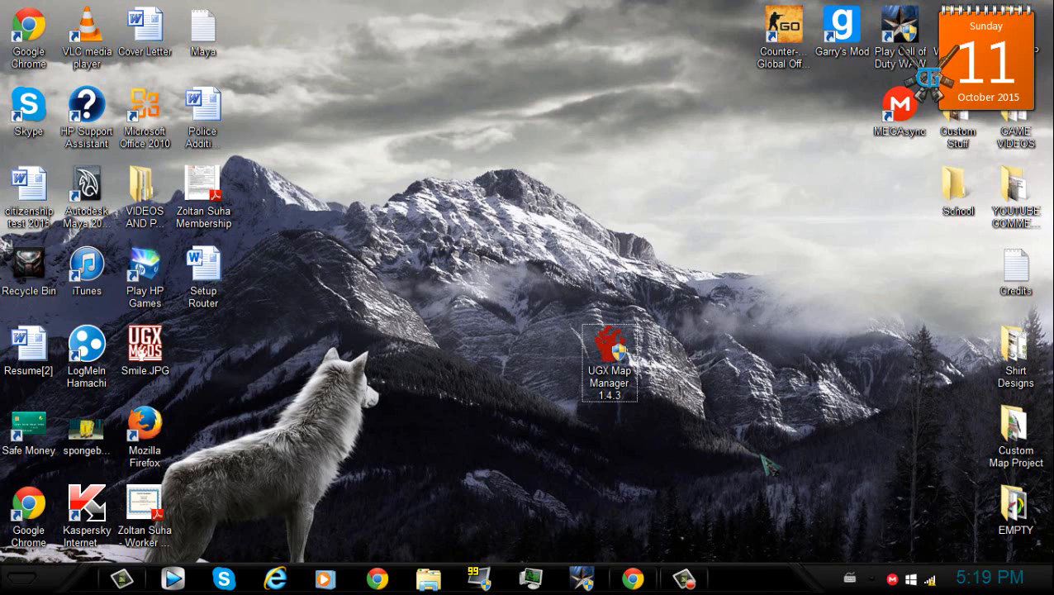
# Switch to Chrome and search Google for ".net framework 4.5".
pyautogui.click(633, 578)
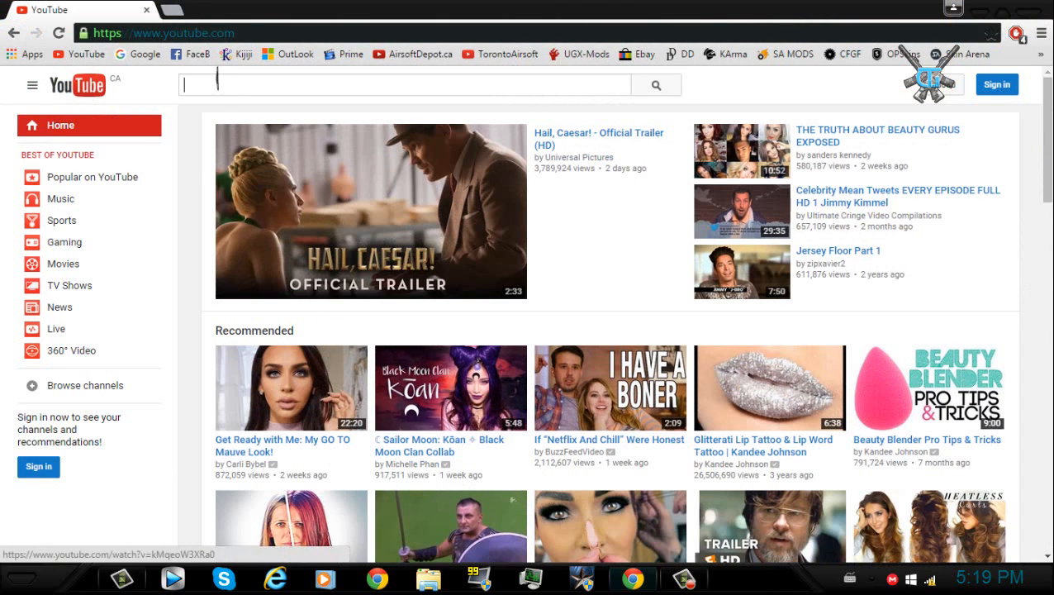
pyautogui.click(132, 58)
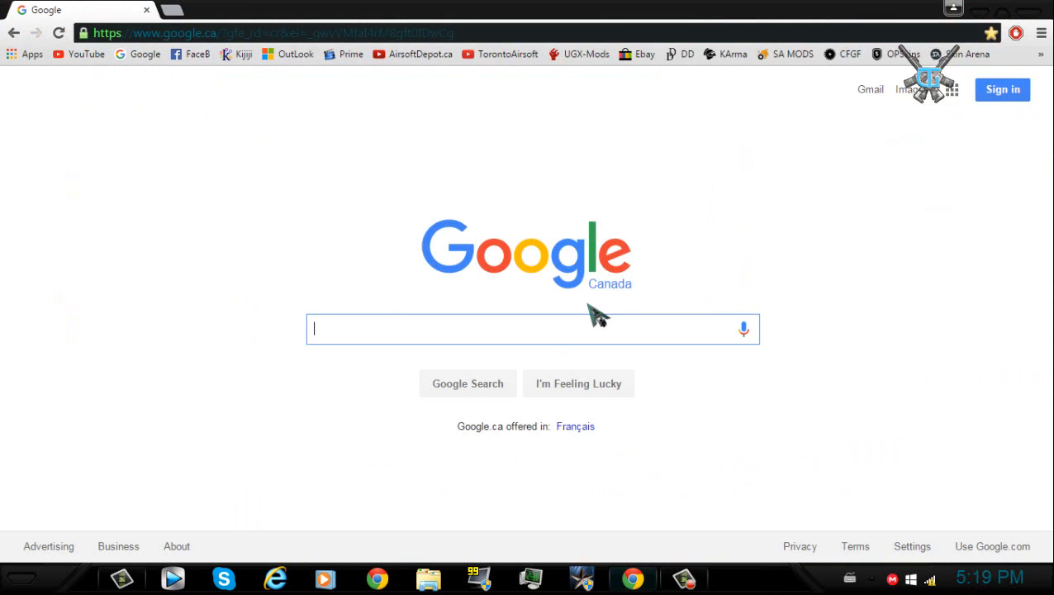
pyautogui.write('.NET')
pyautogui.press('Down')
pyautogui.press('Down')
pyautogui.press('Down')
pyautogui.press('Down')
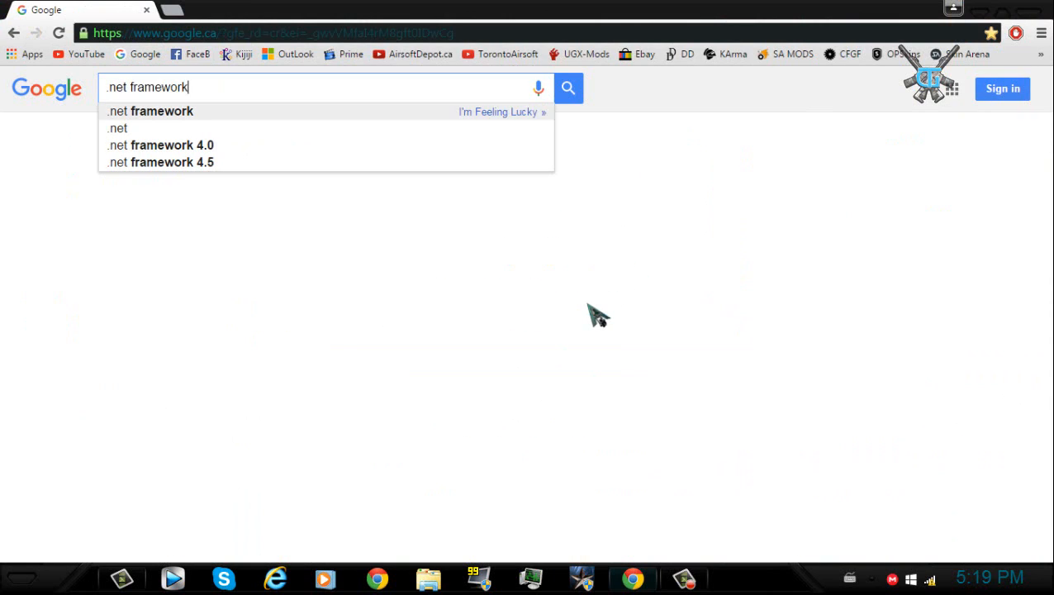
pyautogui.press('Return')
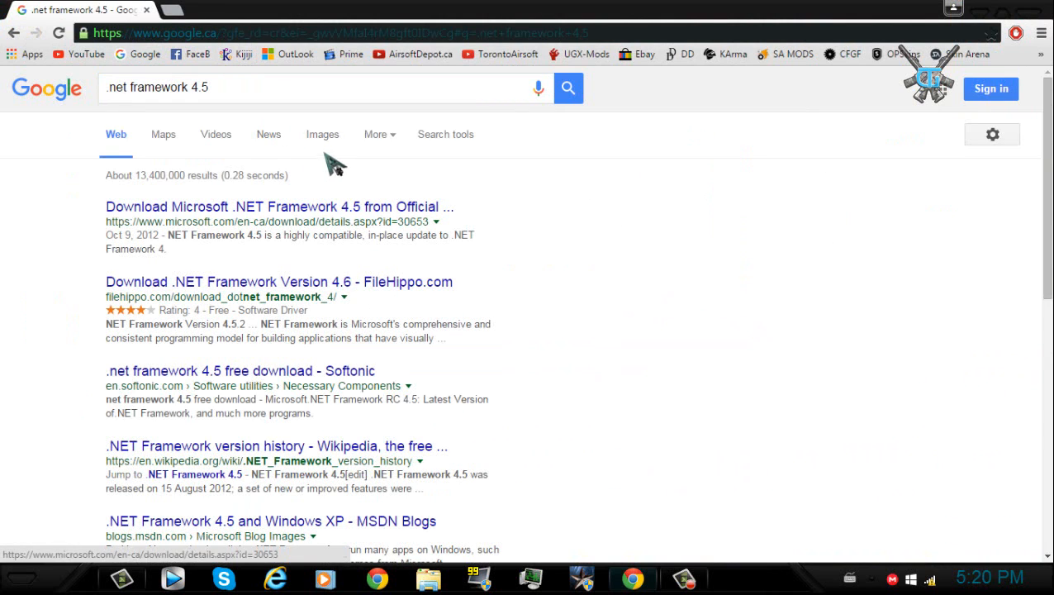
# Return the browser to the YouTube home page and show the desktop.
pyautogui.click(266, 98)
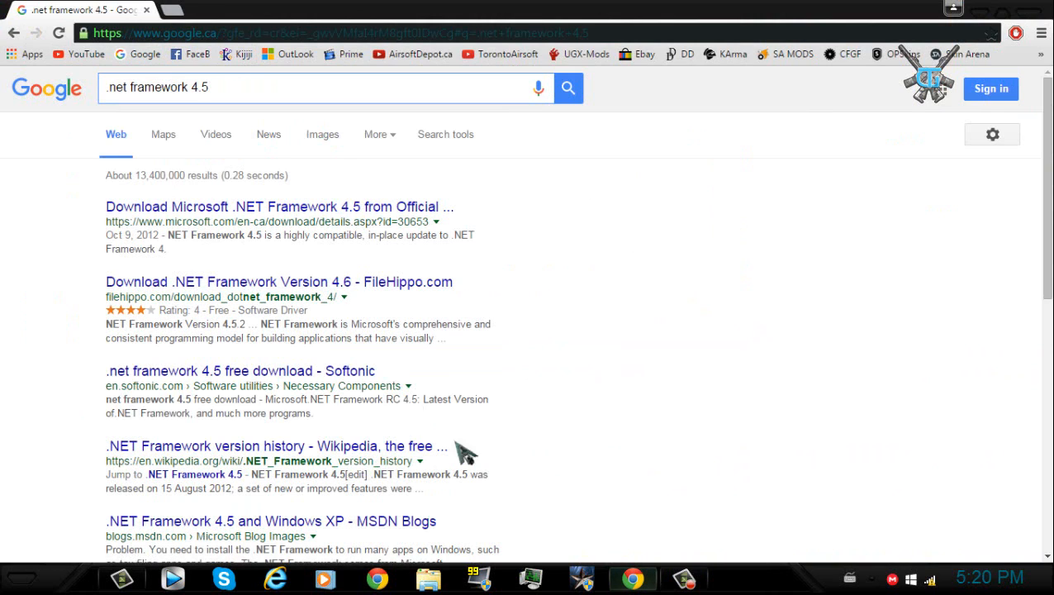
pyautogui.click(405, 17)
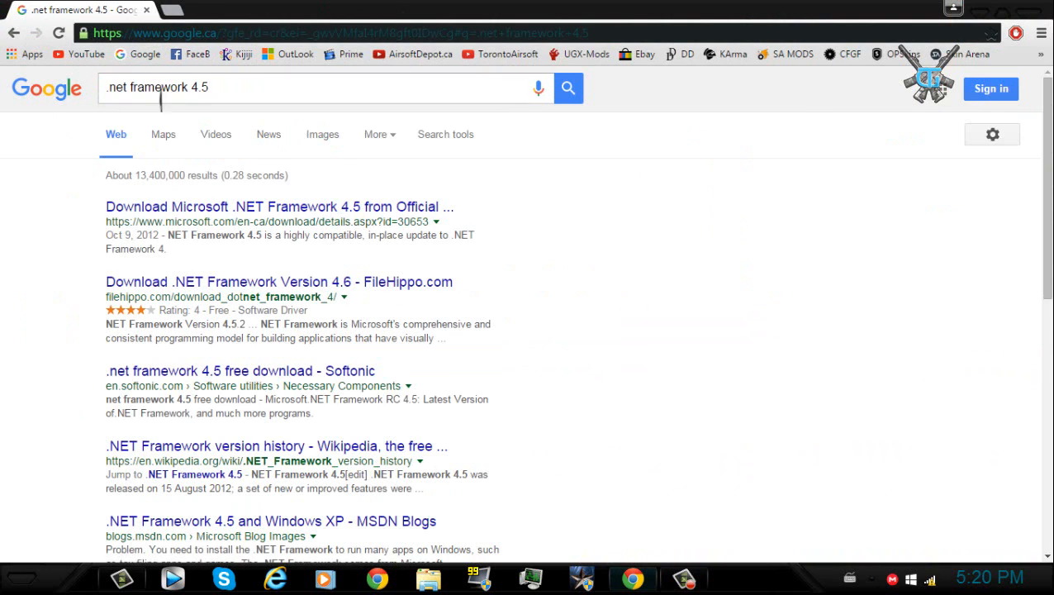
pyautogui.click(80, 59)
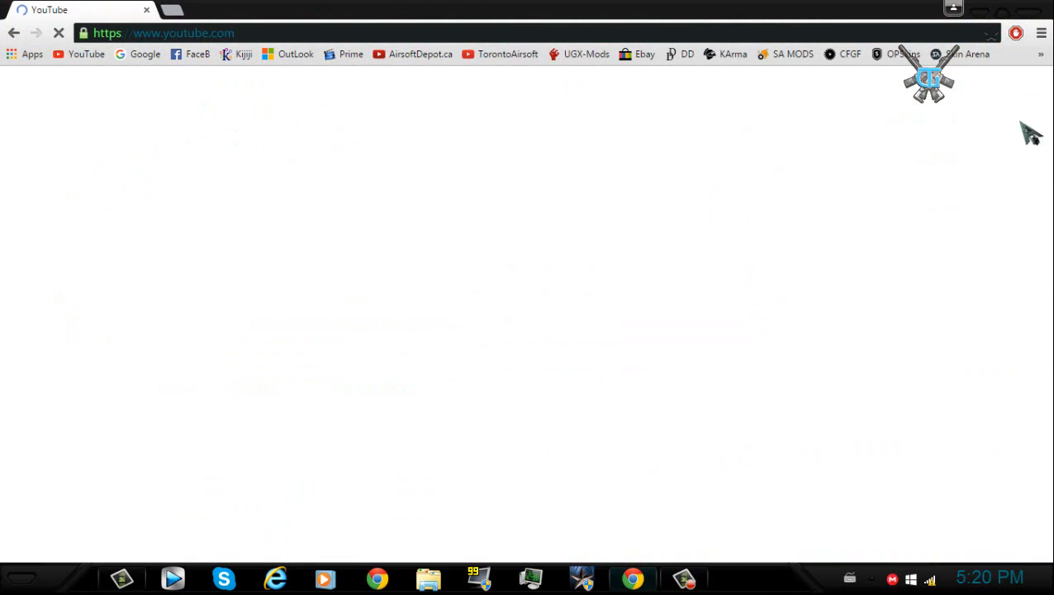
pyautogui.press('super+d')
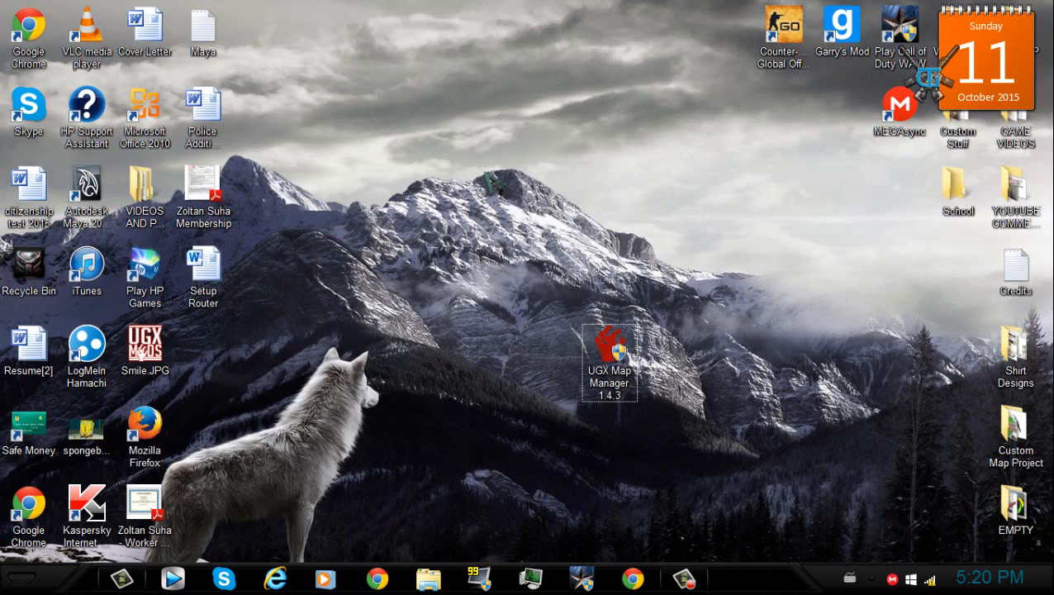